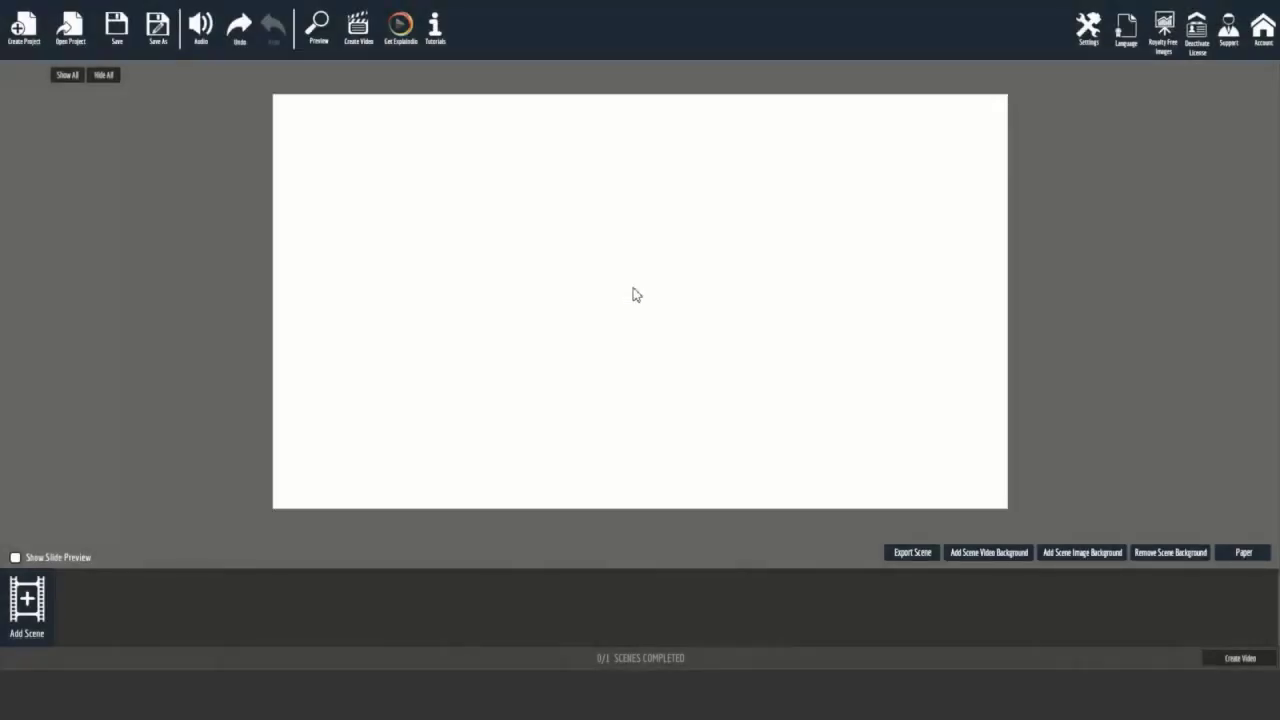
# Add a Corporate Promo slide as scene 1 and scrub the timeline to reveal its layers.
pyautogui.click(27, 600)
pyautogui.scroll(-3, 420, 326)
pyautogui.click(420, 320)
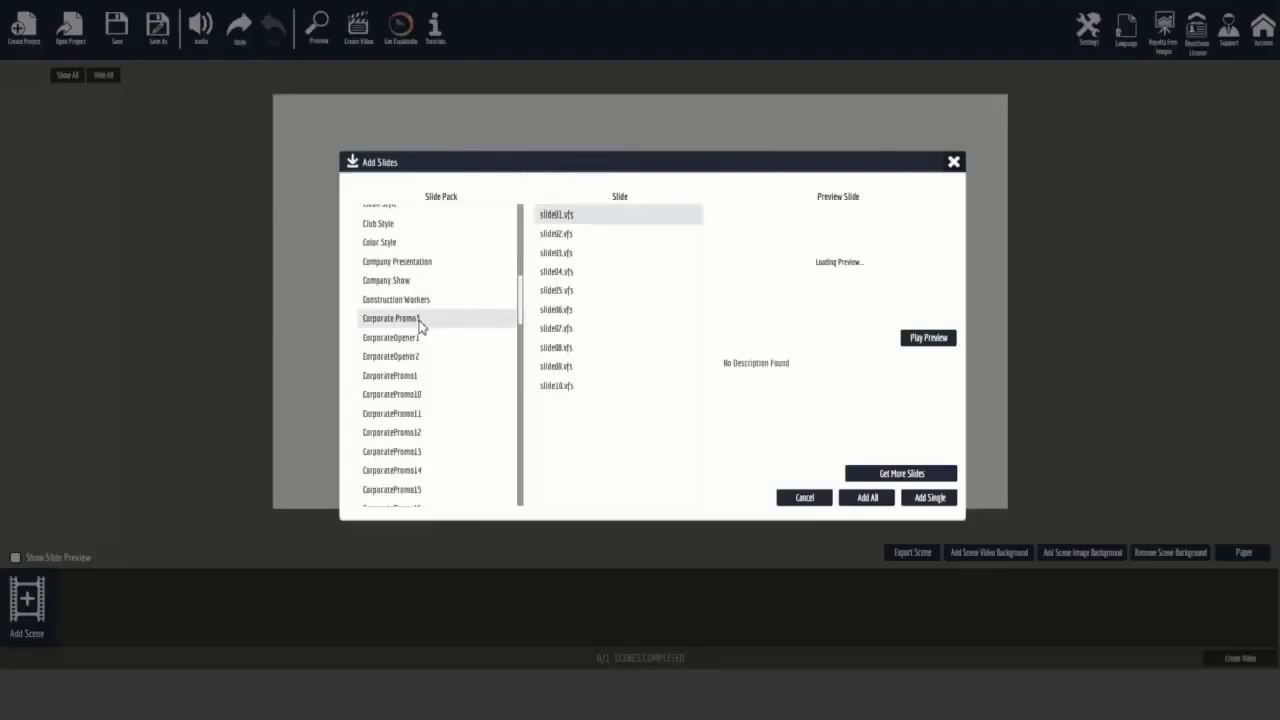
pyautogui.doubleClick(572, 237)
pyautogui.moveTo(316, 505); pyautogui.dragTo(610, 505)
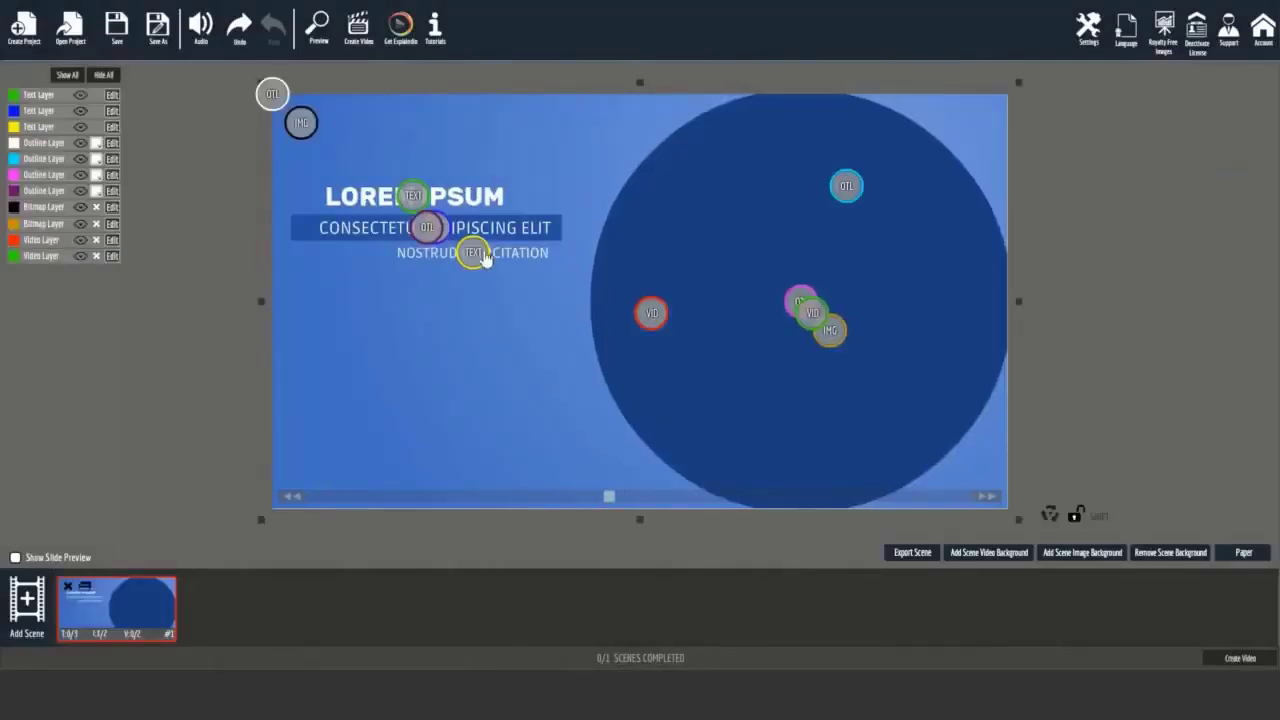
pyautogui.moveTo(418, 198)
# Replace the three text lines with 'SPECIAL OFFER', 'GET NOW WITH 0% DOWN PAYMENT' and '0 Down Payment'.
pyautogui.click(421, 204)
pyautogui.hotkey('ctrl', 'a')
pyautogui.write('SPECIAL OFFER')
pyautogui.click(712, 374)
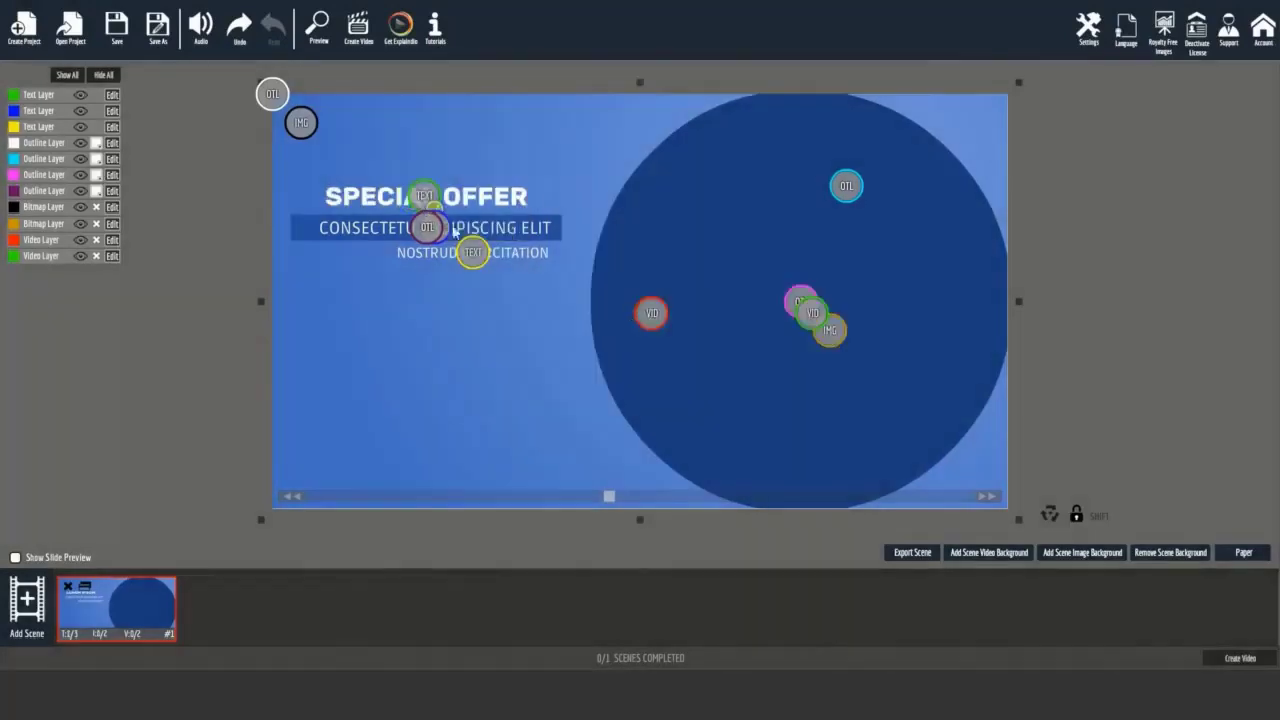
pyautogui.click(430, 228)
pyautogui.hotkey('ctrl', 'a')
pyautogui.write('GET NOW WITH 0% DOWN PAYMENT')
pyautogui.click(707, 373)
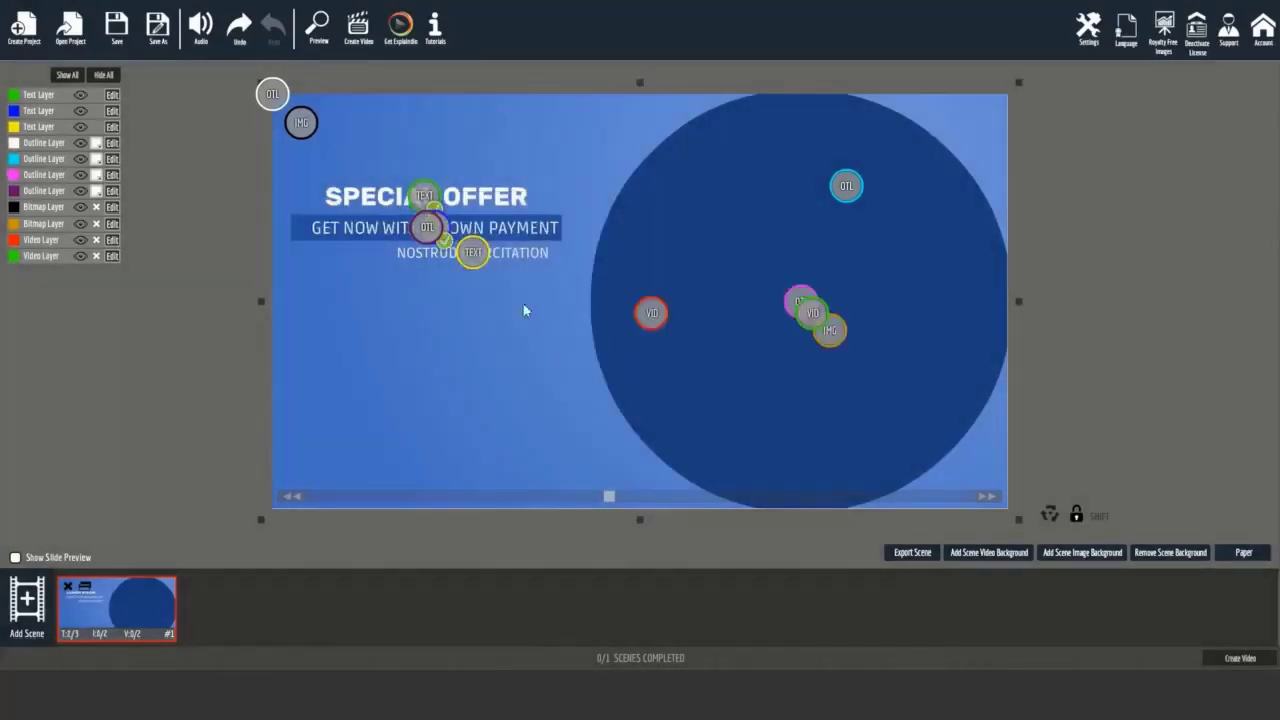
pyautogui.click(473, 252)
pyautogui.hotkey('ctrl', 'a')
pyautogui.write('0 Down Payment')
pyautogui.click(710, 375)
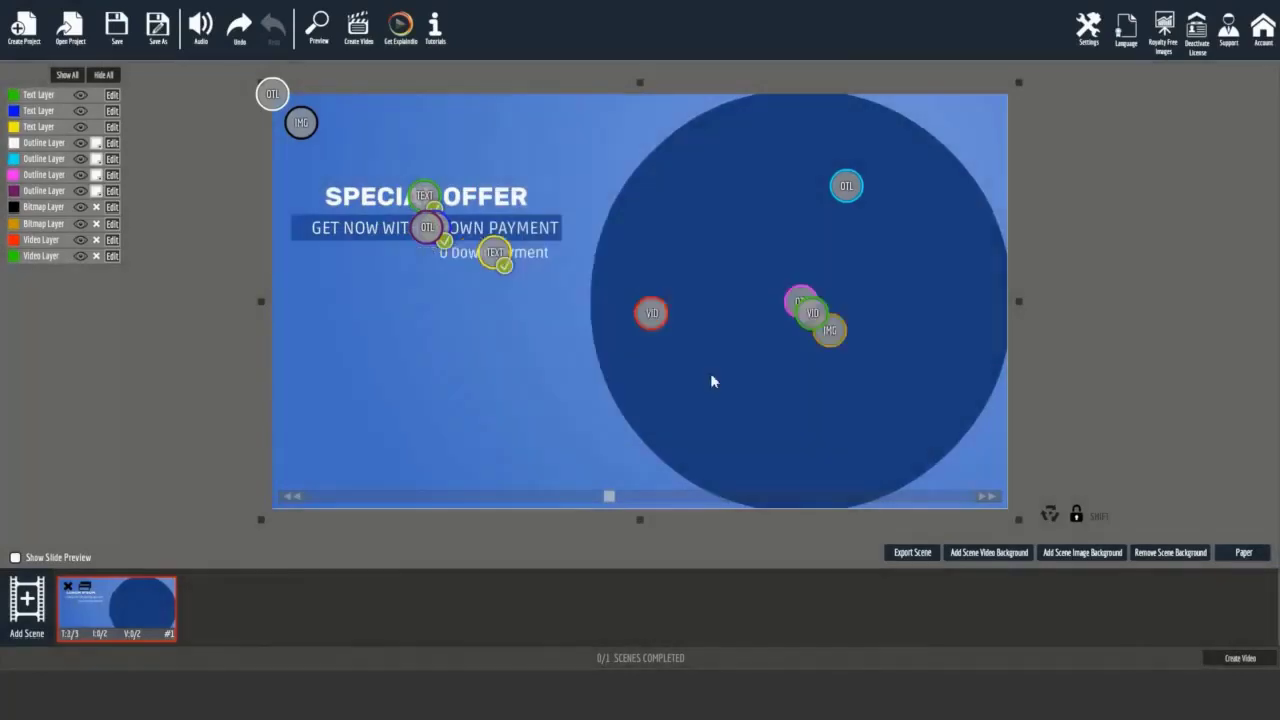
# Load the Mercedes - 2031-5 video into the circle.
pyautogui.click(812, 313)
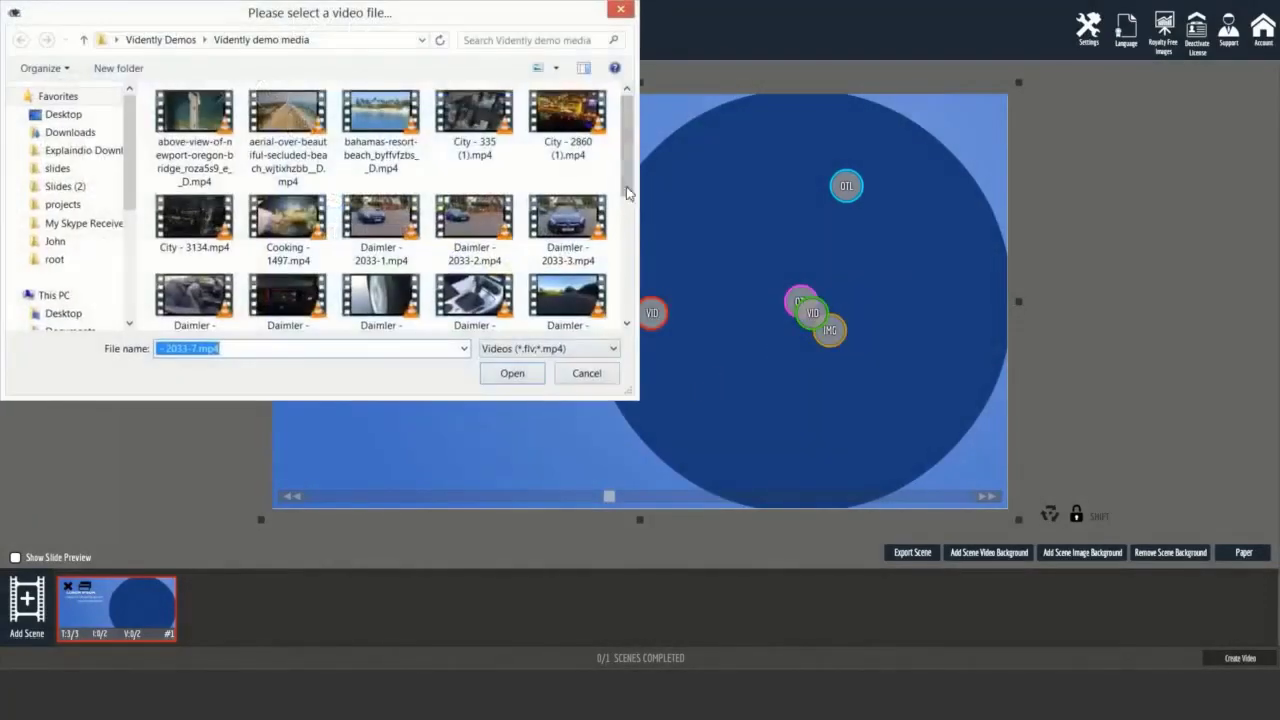
pyautogui.moveTo(626, 184); pyautogui.dragTo(626, 300)
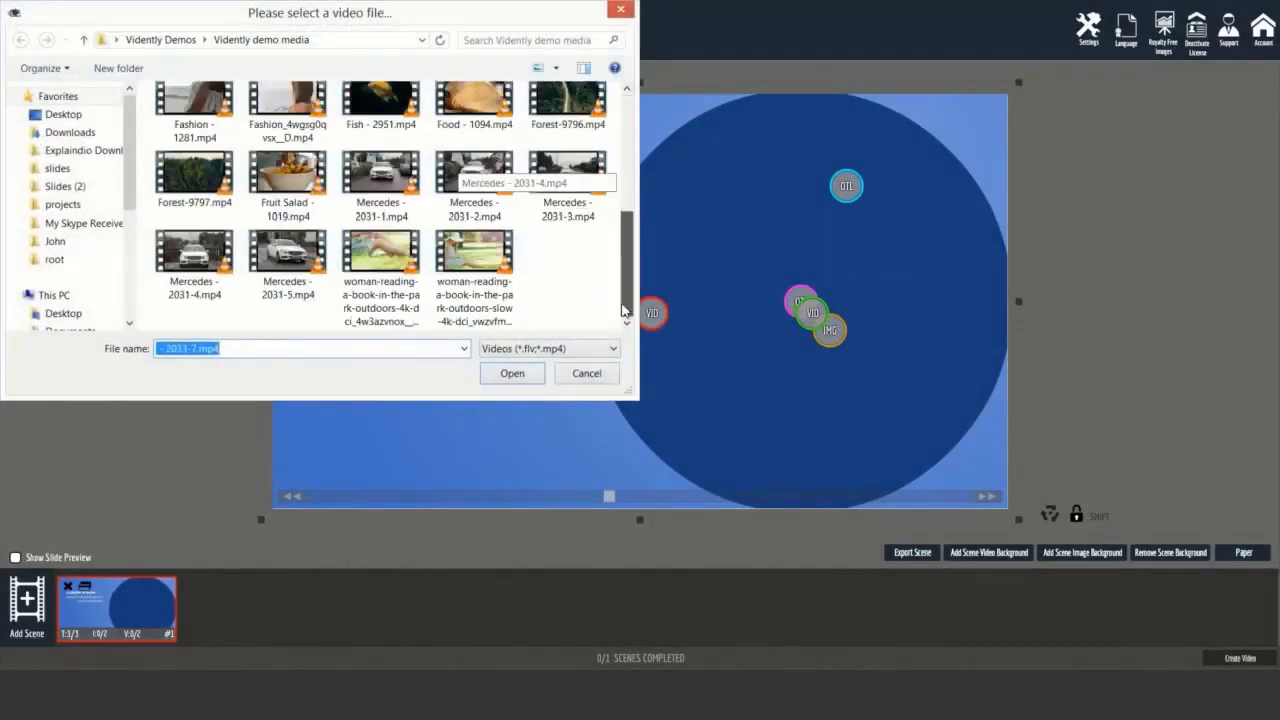
pyautogui.doubleClick(291, 258)
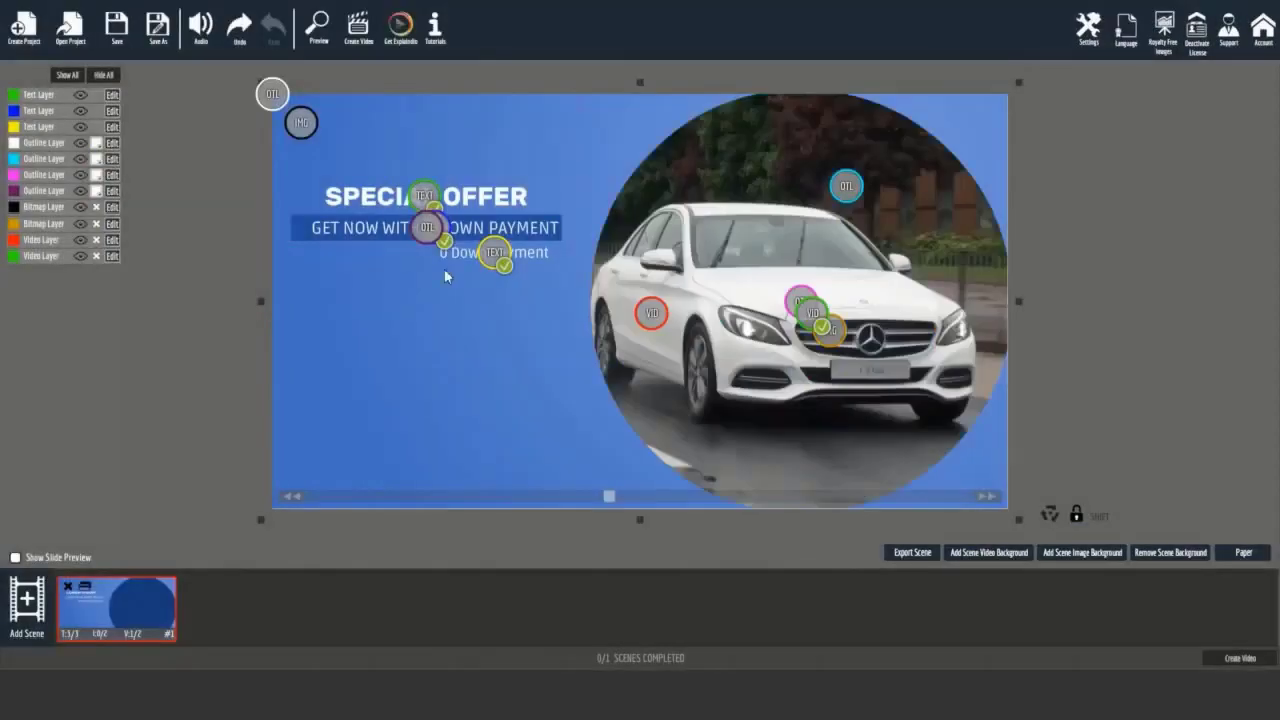
# Add Corporate Promo3 slide02 as scene 2 and set a car image as its background.
pyautogui.click(27, 600)
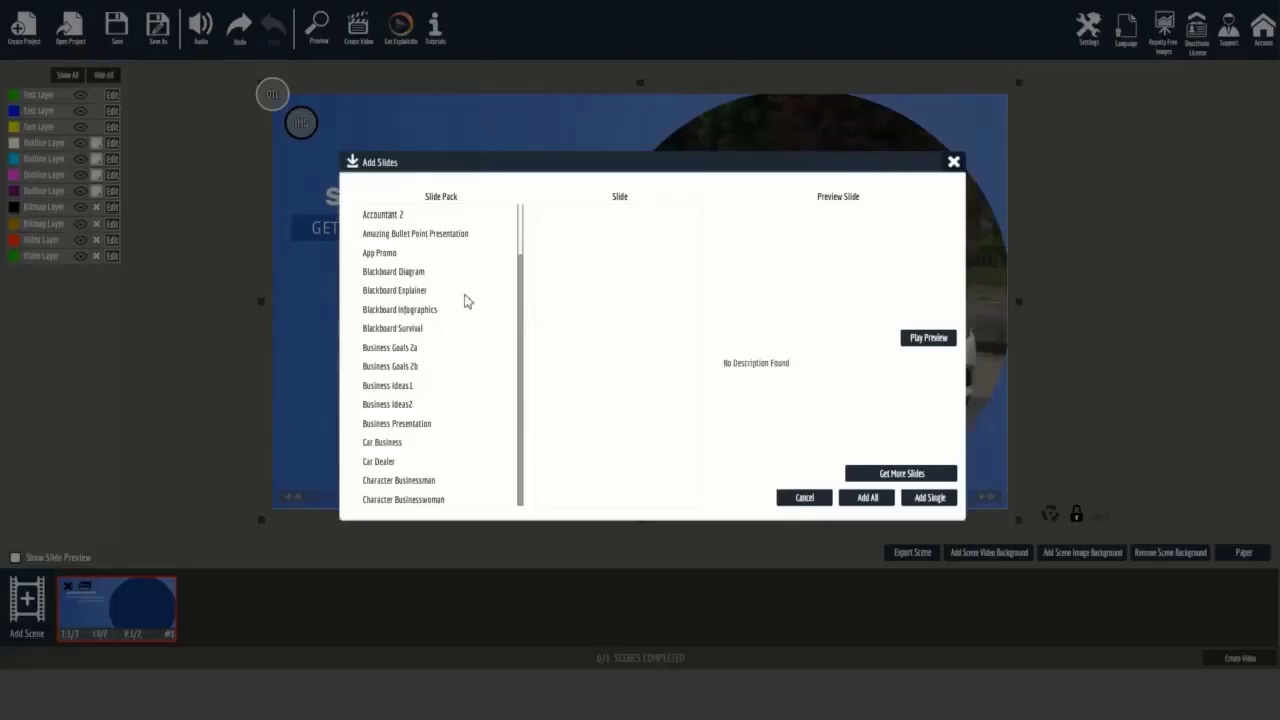
pyautogui.scroll(-5, 466, 297)
pyautogui.click(427, 318)
pyautogui.click(556, 234)
pyautogui.click(929, 498)
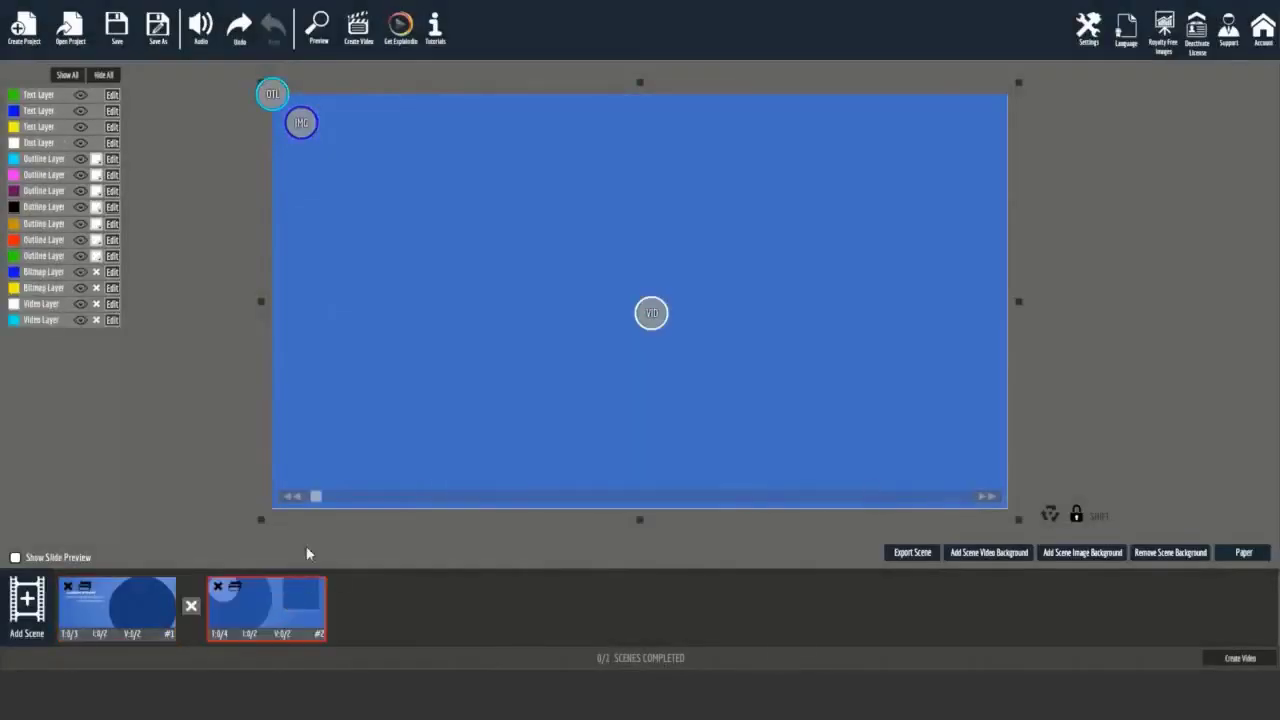
pyautogui.moveTo(315, 497); pyautogui.dragTo(757, 500)
pyautogui.click(299, 125)
pyautogui.doubleClick(478, 278)
# Load Mercedes - 2031-2.mp4 into the circle and shift the video slightly left.
pyautogui.click(651, 313)
pyautogui.scroll(-5, 474, 250)
pyautogui.click(474, 268)
pyautogui.doubleClick(499, 262)
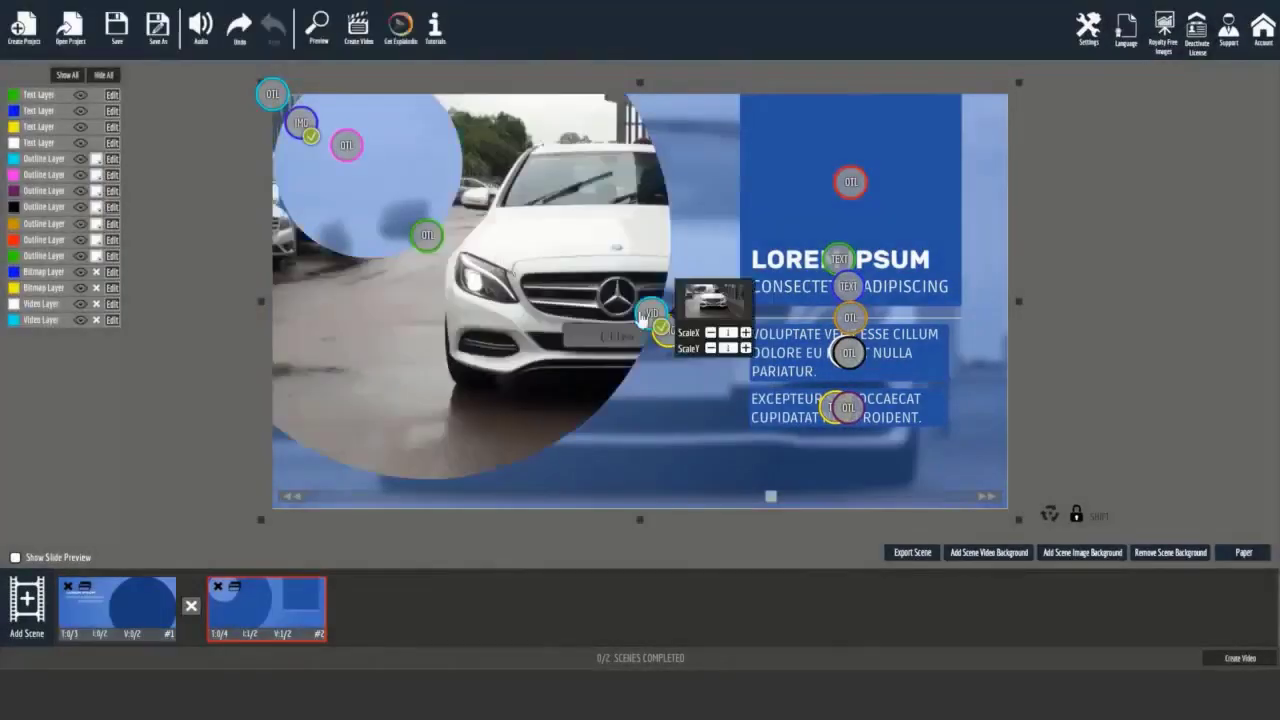
pyautogui.moveTo(614, 313); pyautogui.dragTo(556, 311)
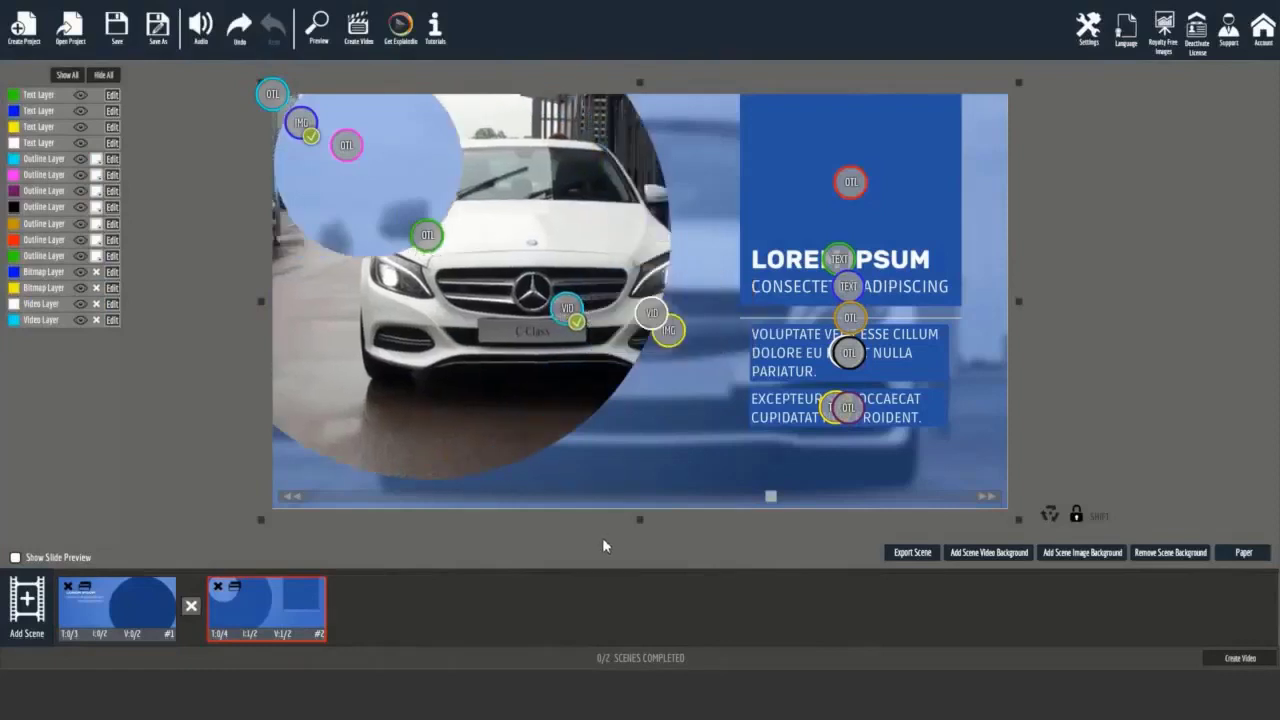
pyautogui.moveTo(172, 590)
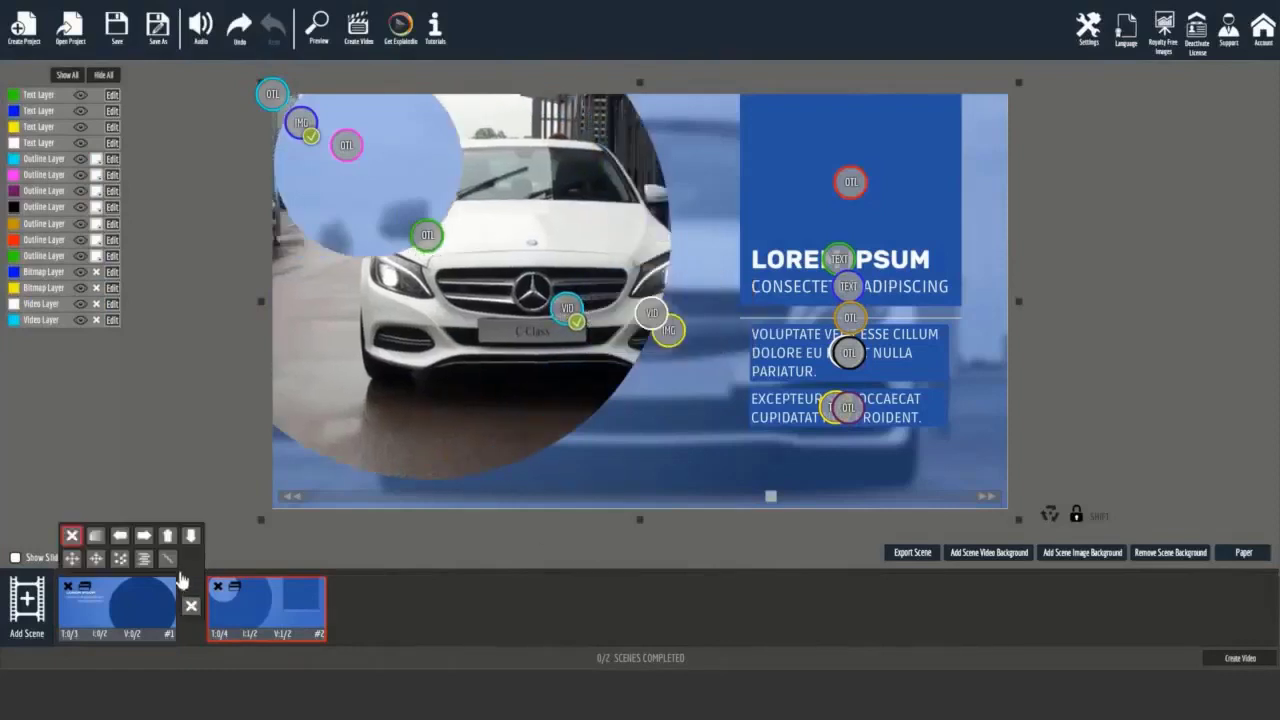
# Add a new slide as scene 3 and scrub the timeline to reveal its layers.
pyautogui.click(20, 608)
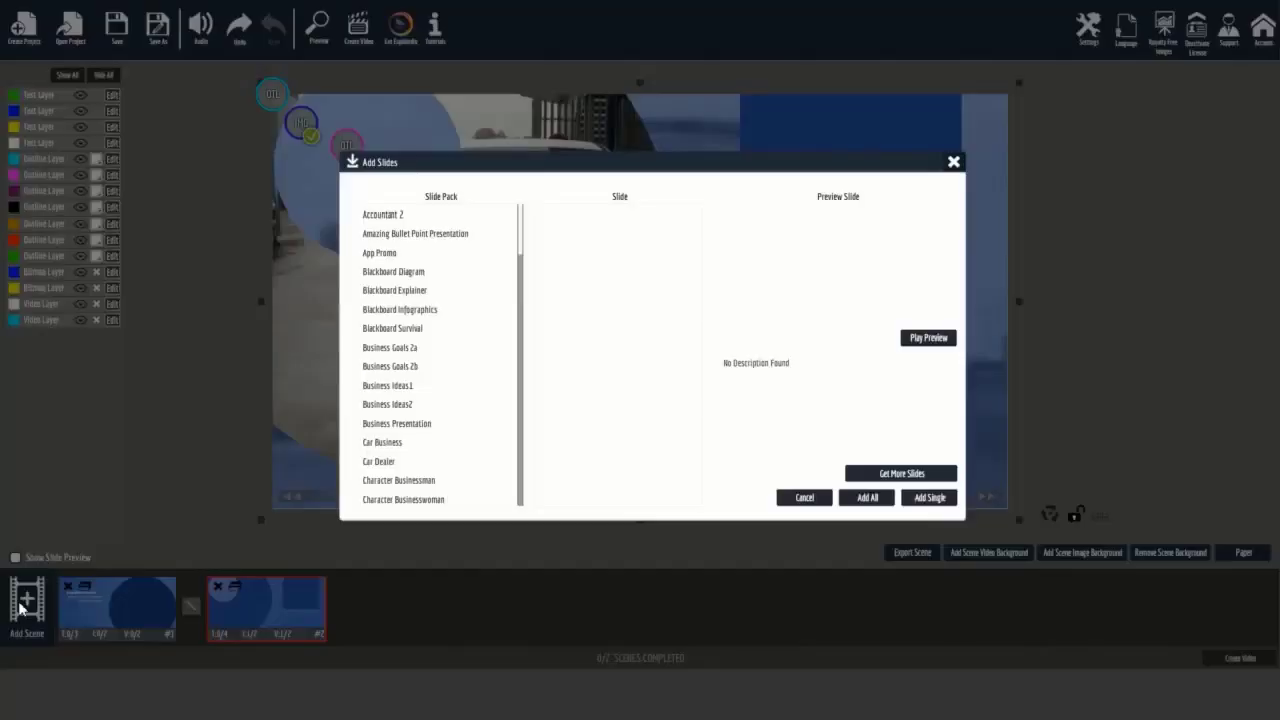
pyautogui.click(420, 272)
pyautogui.click(600, 258)
pyautogui.click(929, 497)
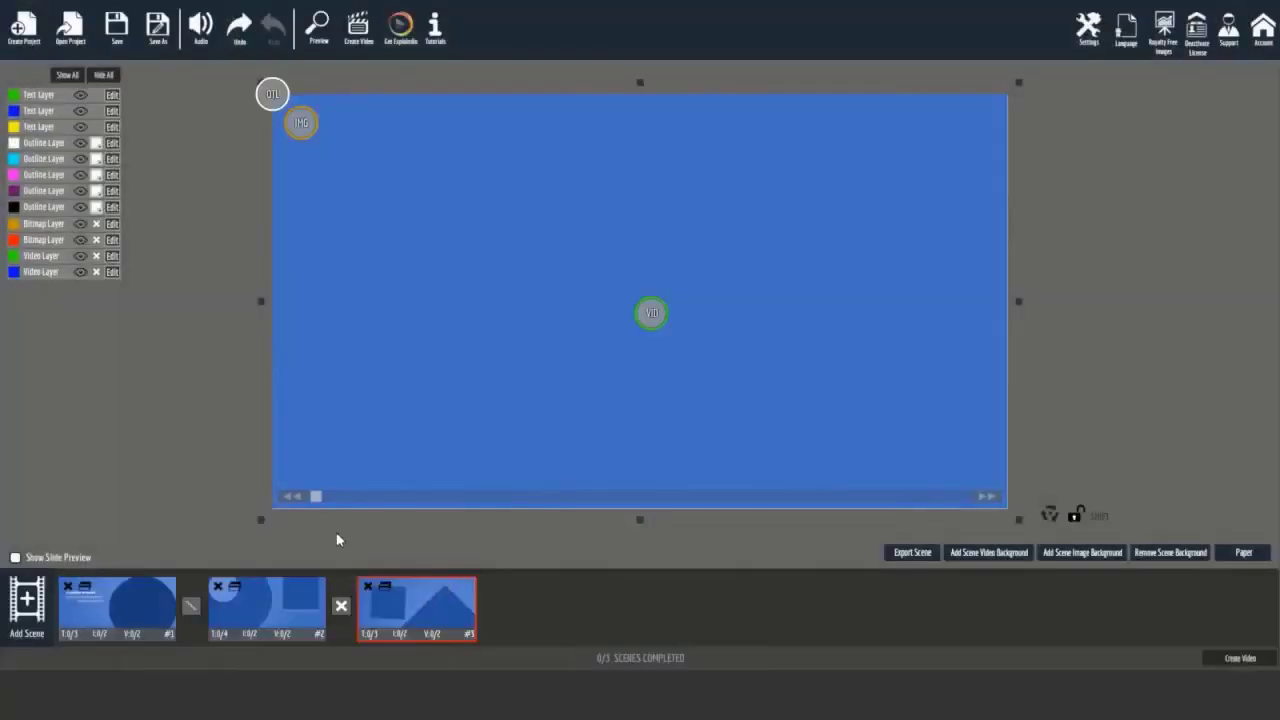
pyautogui.moveTo(318, 503); pyautogui.dragTo(750, 503)
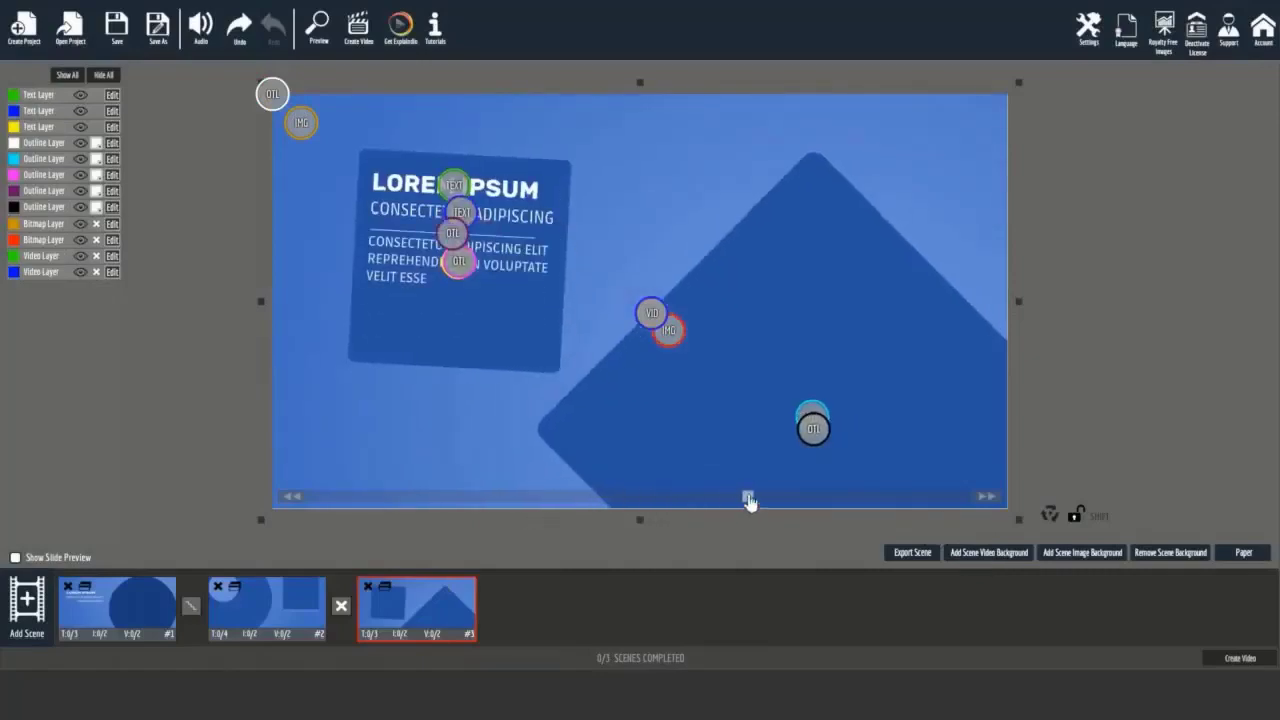
# Load Daimler - 2033-5.mp4 into the diamond and add a transition between scenes 2 and 3.
pyautogui.click(651, 314)
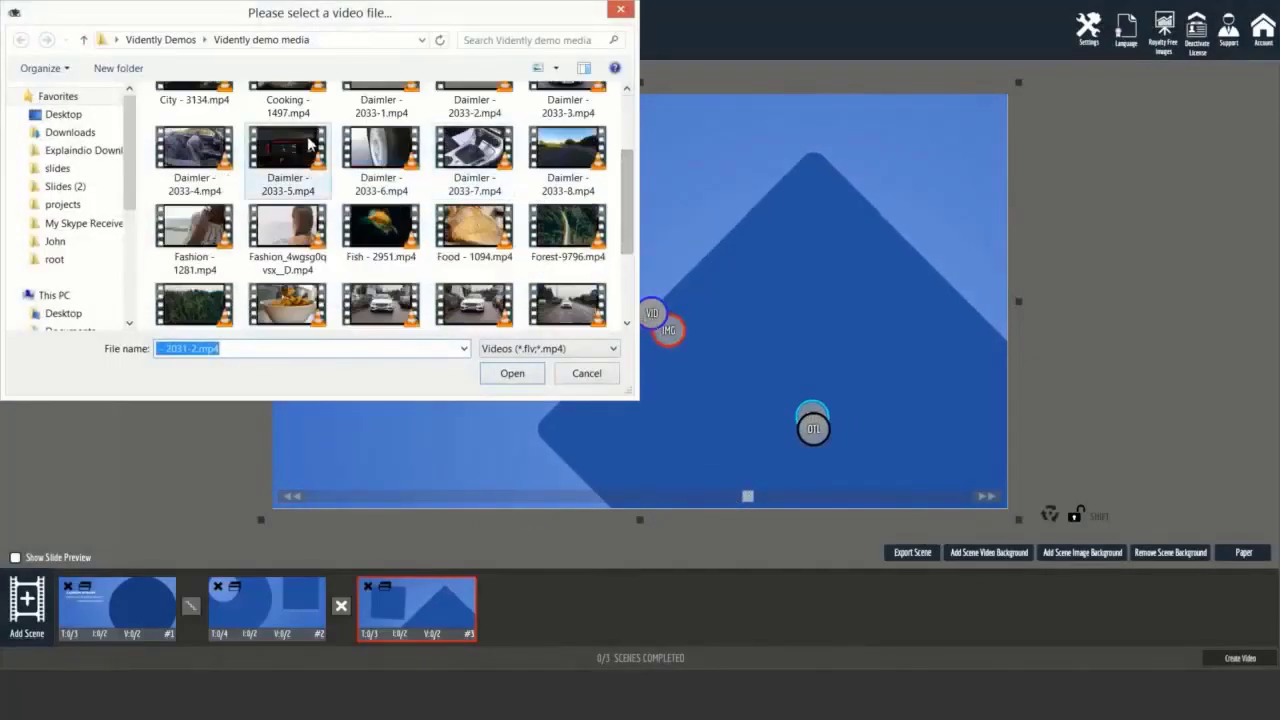
pyautogui.doubleClick(314, 141)
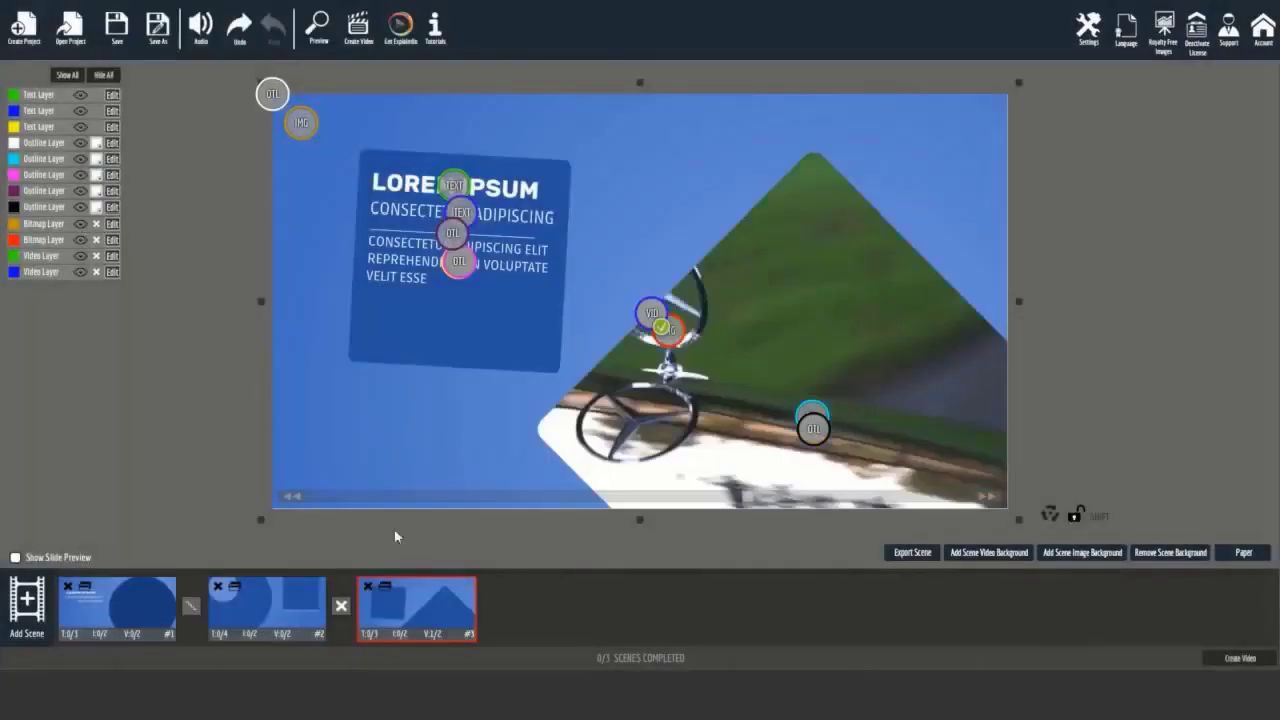
pyautogui.click(339, 605)
pyautogui.click(333, 562)
# Play the finished car promo in preview.
pyautogui.click(320, 38)
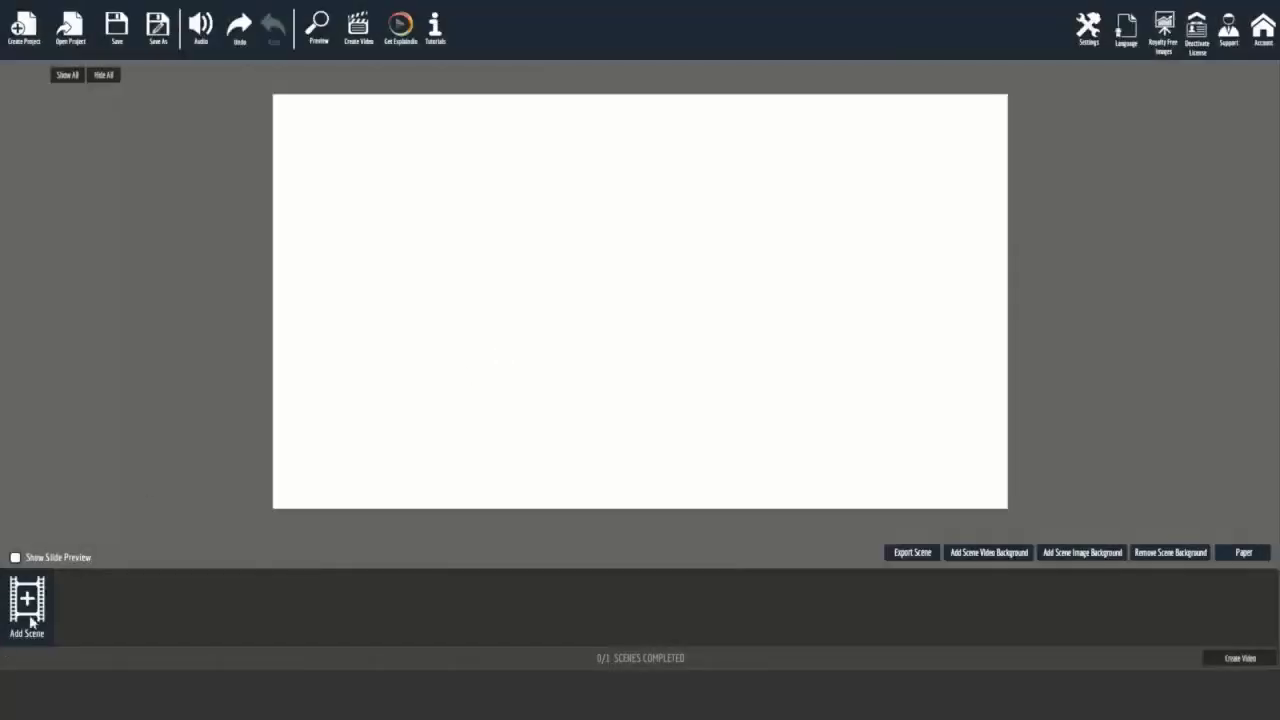
# Add two slides from the Restaurant pack as scenes 1 and 2.
pyautogui.click(30, 620)
pyautogui.click(391, 252)
pyautogui.click(560, 236)
pyautogui.click(936, 500)
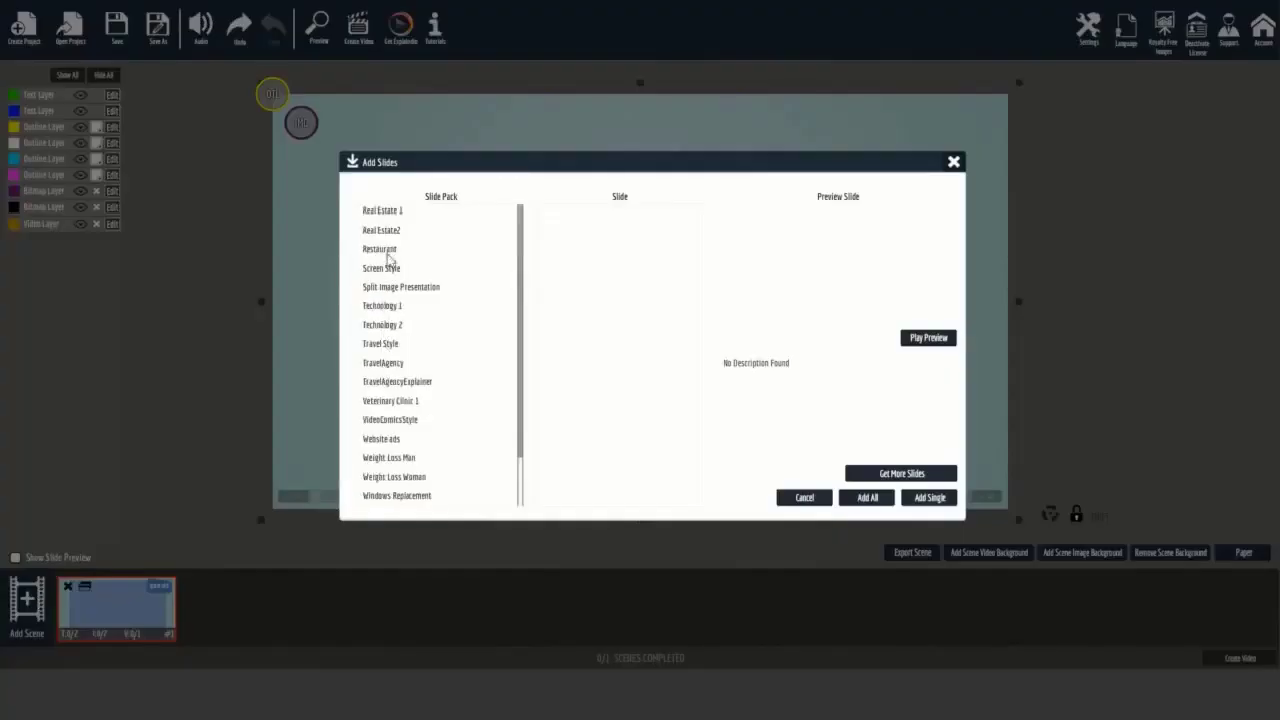
pyautogui.click(386, 251)
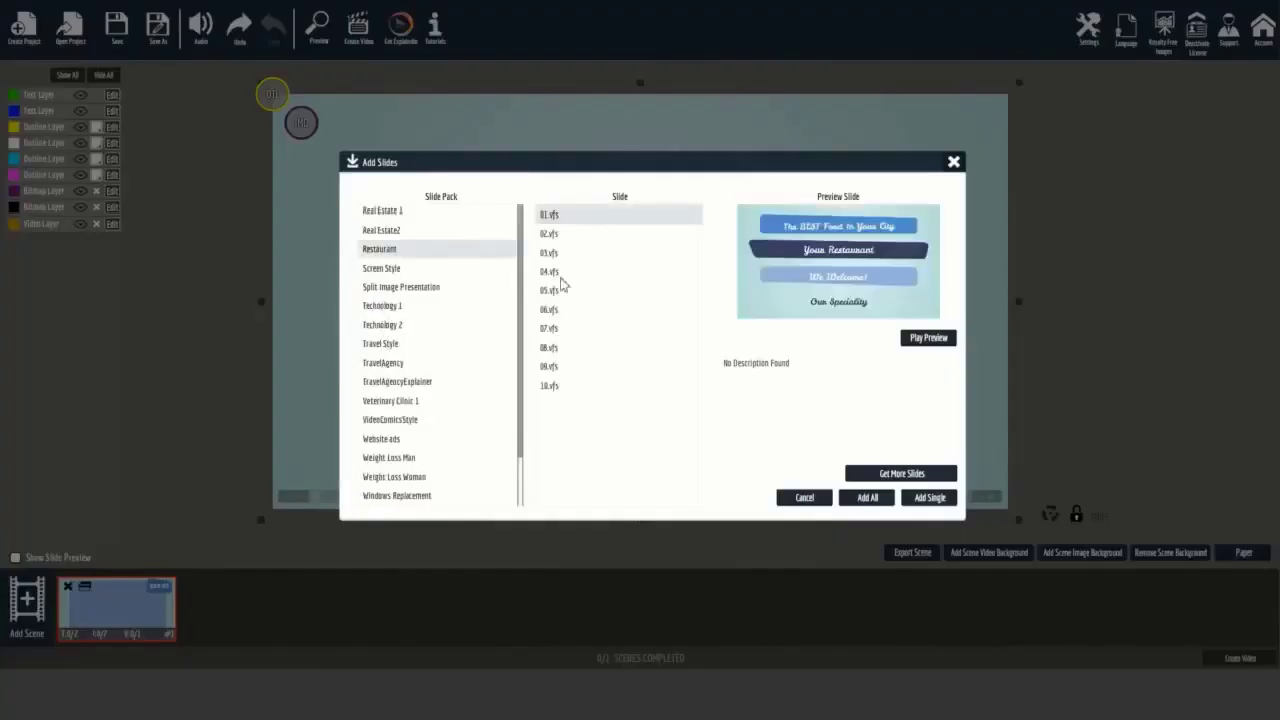
pyautogui.click(556, 350)
pyautogui.click(929, 497)
# Add a third Restaurant slide, then turn on slide previews to view the Speciality scene.
pyautogui.click(30, 602)
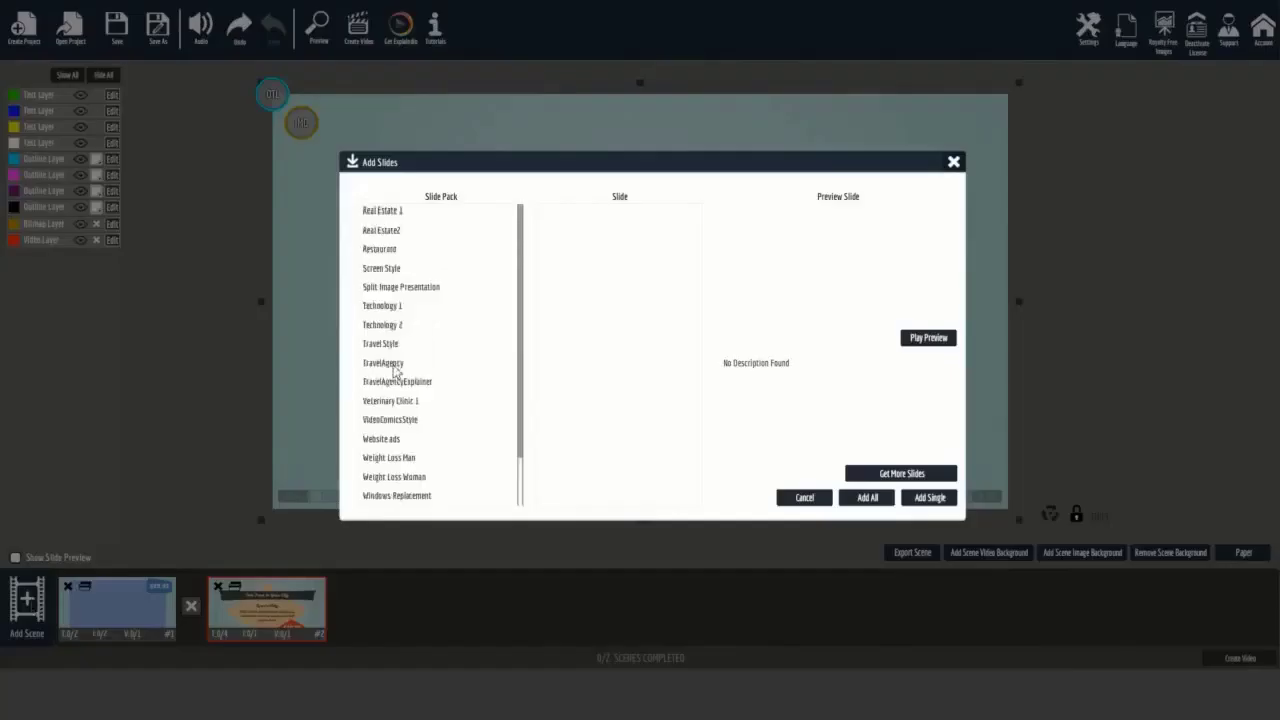
pyautogui.click(388, 252)
pyautogui.click(566, 389)
pyautogui.click(936, 500)
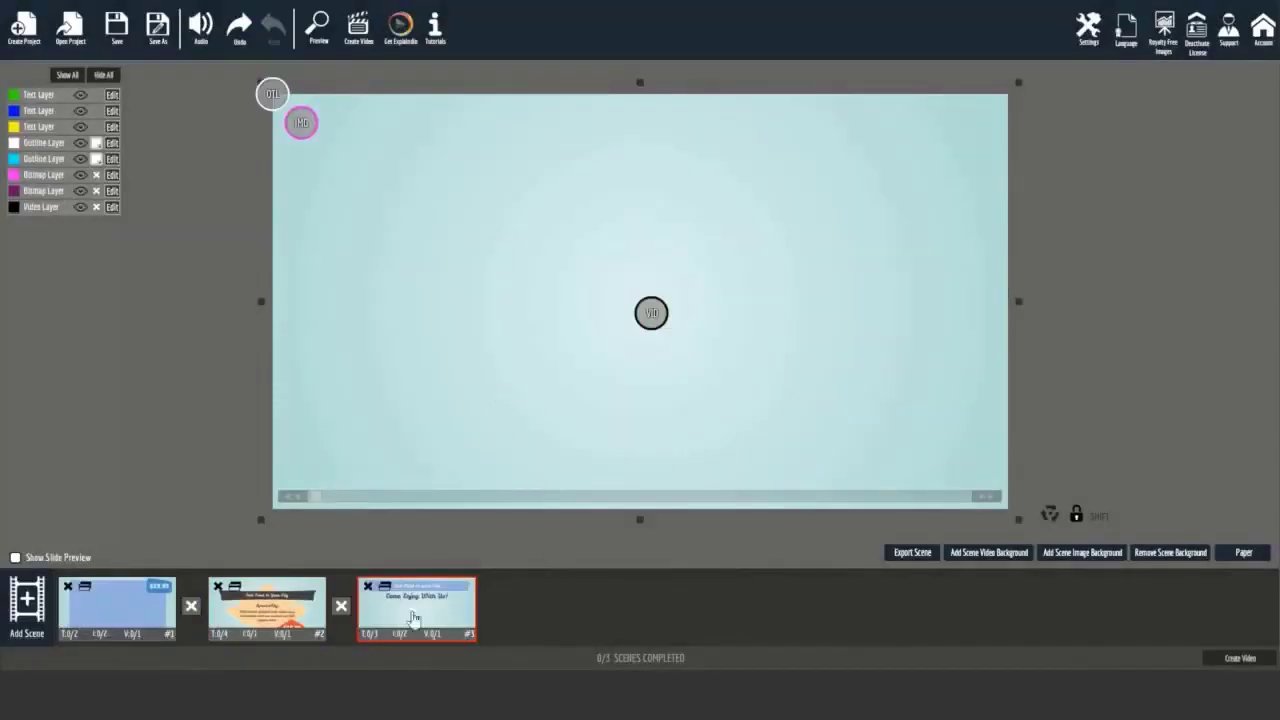
pyautogui.click(15, 558)
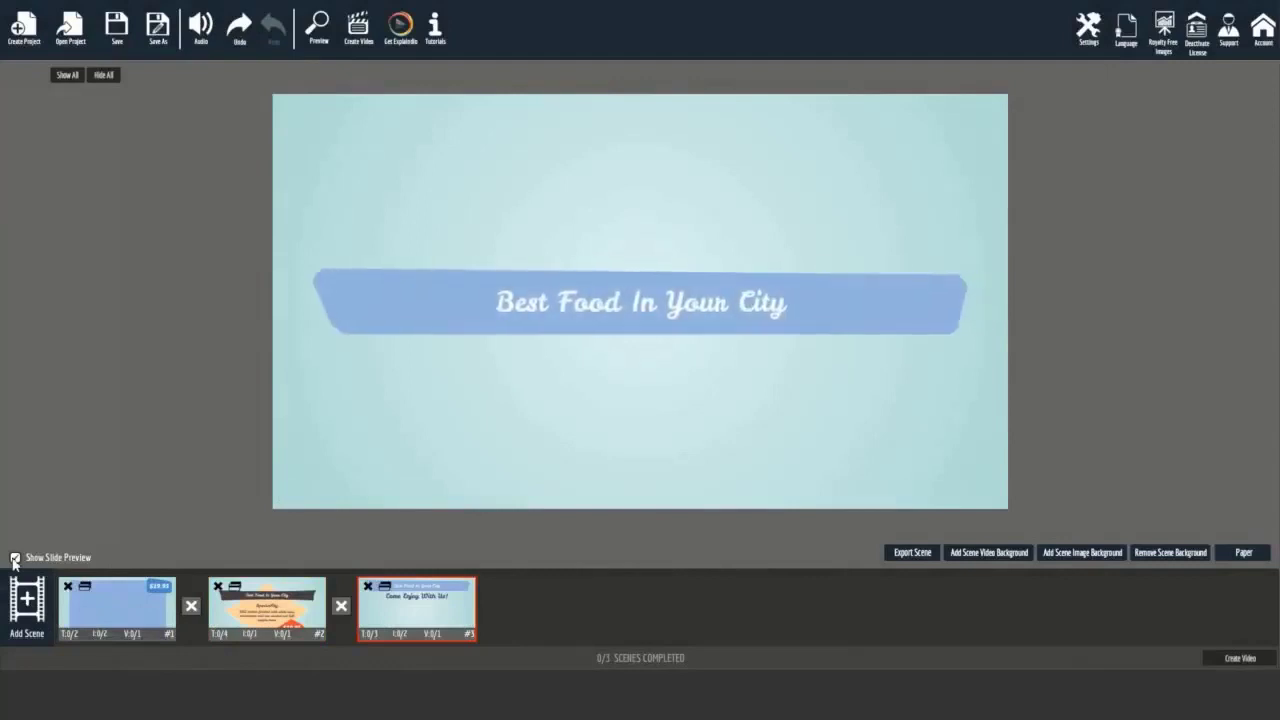
pyautogui.click(255, 623)
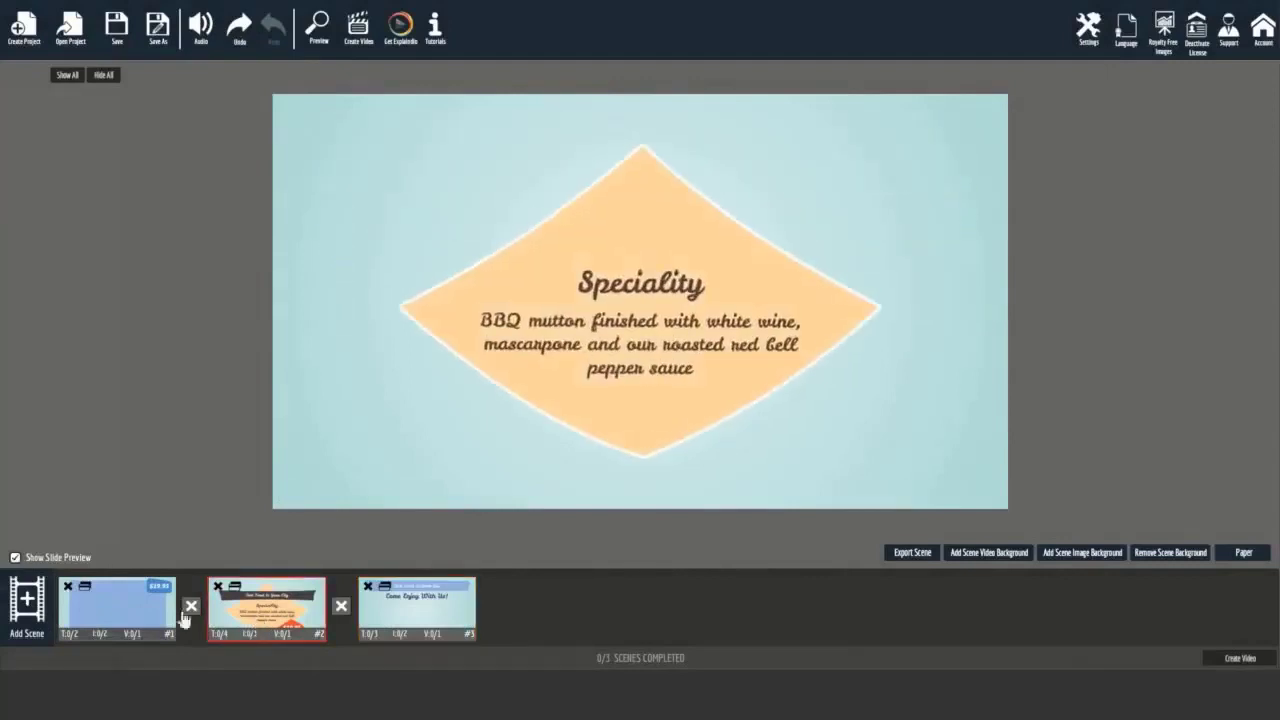
# Open scene 1 for layer editing and scrub the timeline to show all its content.
pyautogui.click(143, 623)
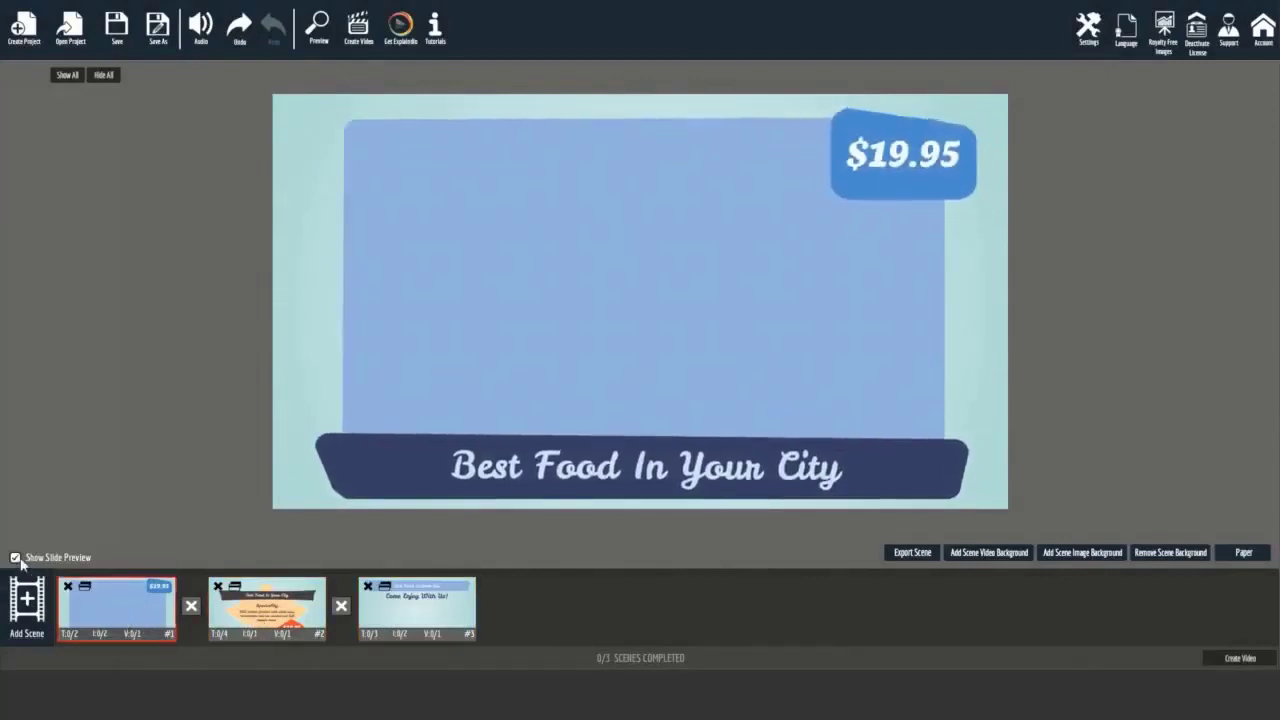
pyautogui.click(72, 556)
pyautogui.moveTo(318, 507); pyautogui.dragTo(678, 503)
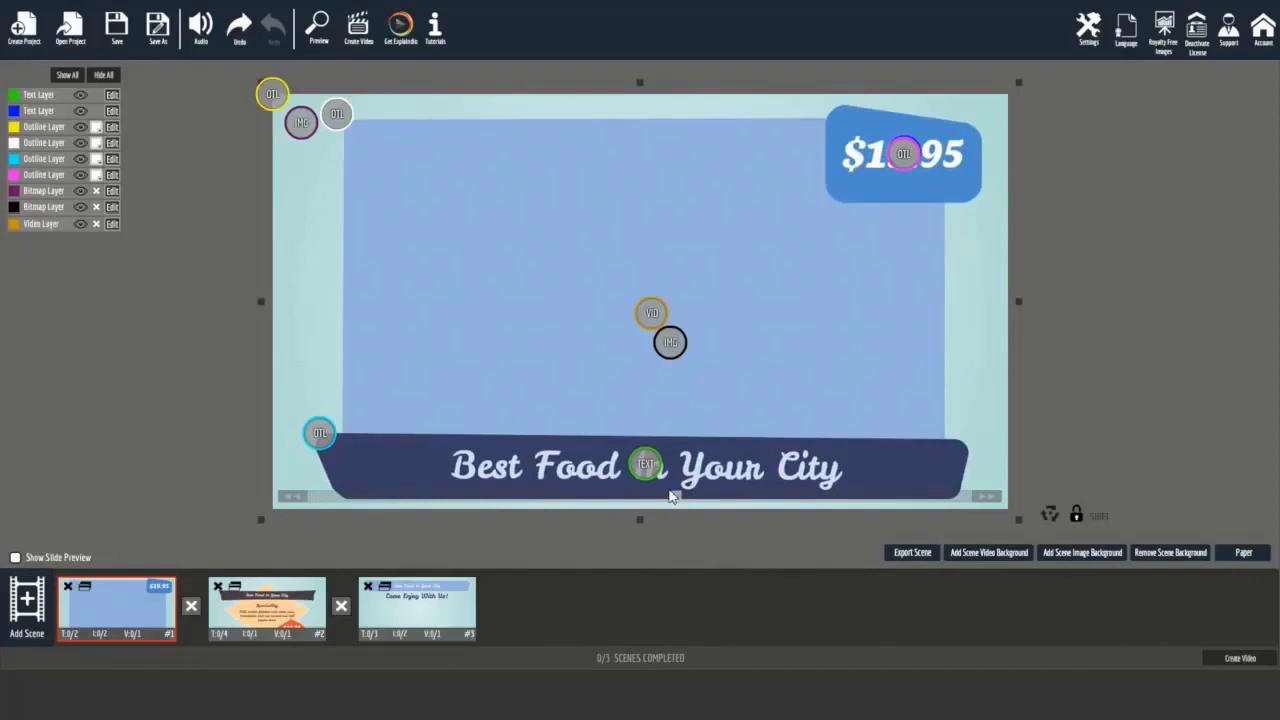
# Open the banner text editor and look through its font, size and colour options.
pyautogui.moveTo(650, 476)
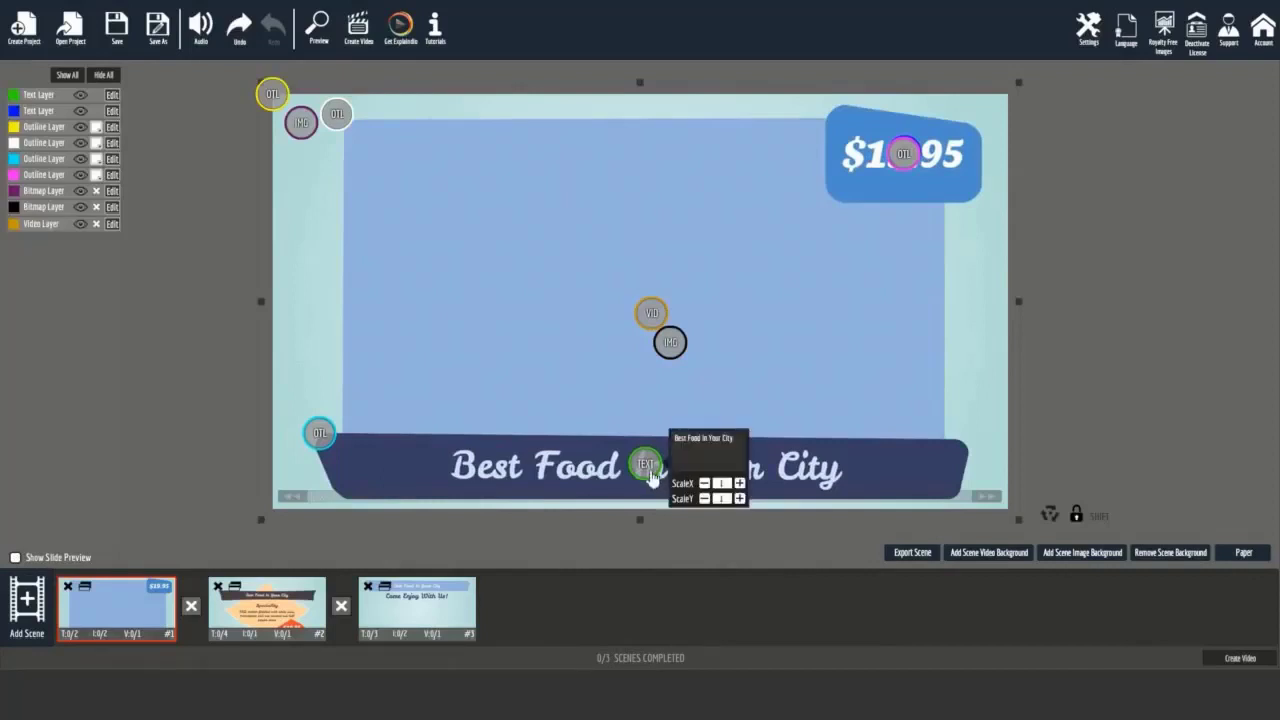
pyautogui.moveTo(677, 362)
pyautogui.moveTo(652, 318)
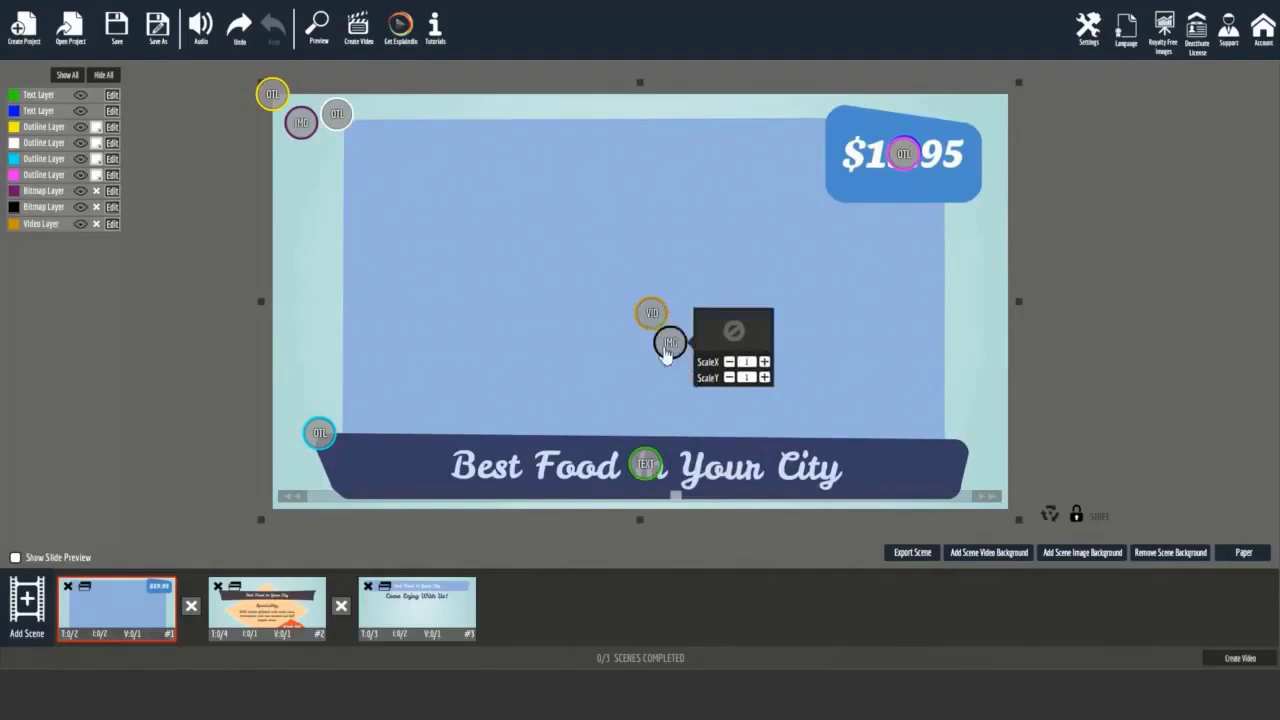
pyautogui.doubleClick(646, 465)
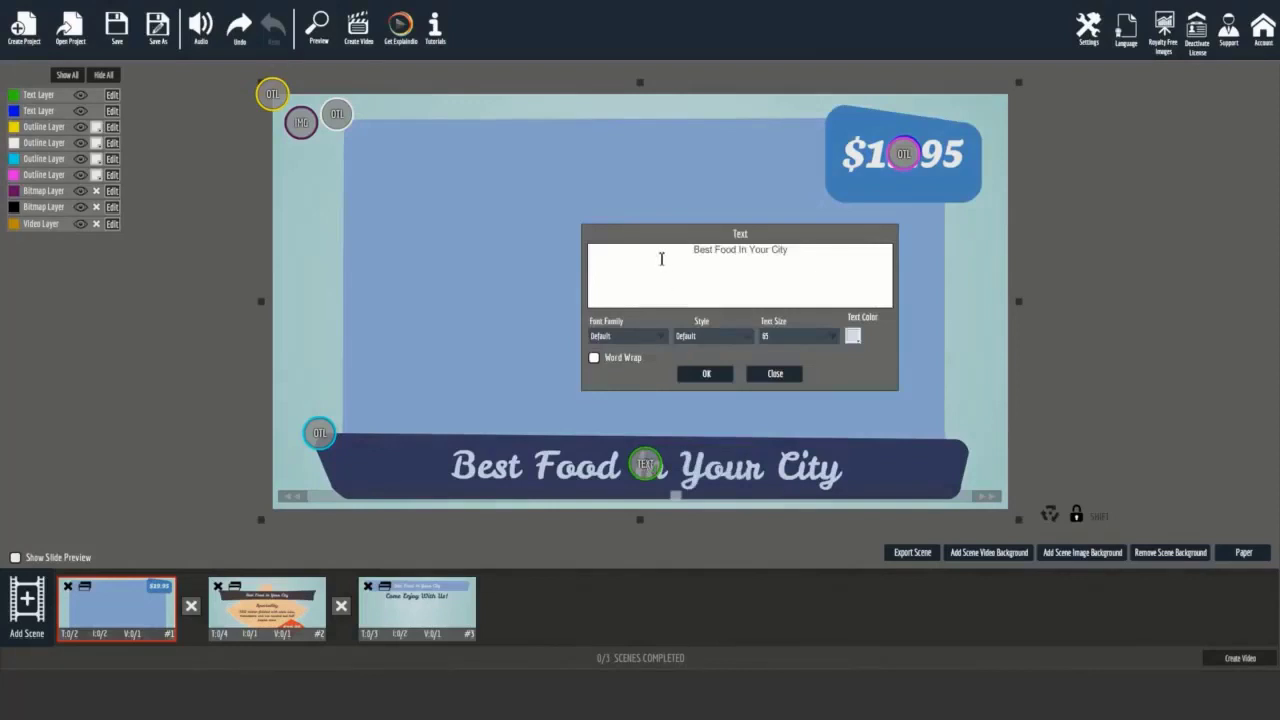
pyautogui.moveTo(780, 258); pyautogui.dragTo(530, 263)
pyautogui.click(662, 336)
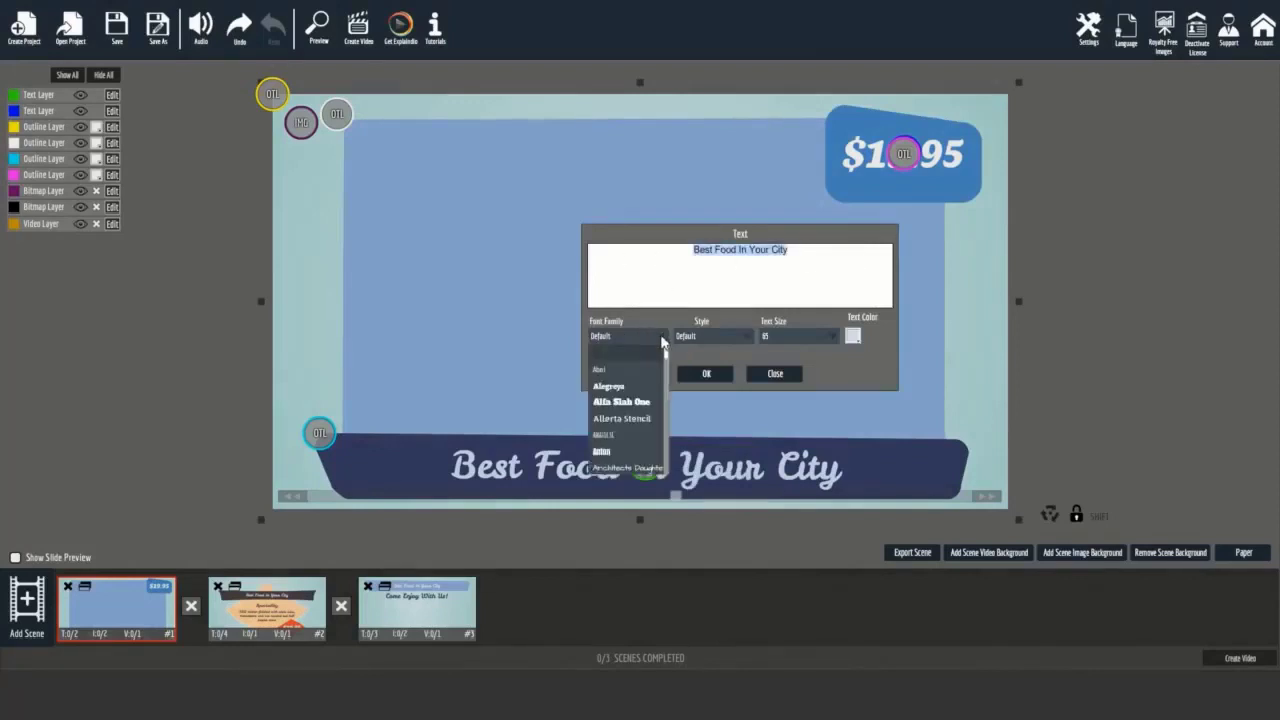
pyautogui.click(729, 343)
pyautogui.click(813, 340)
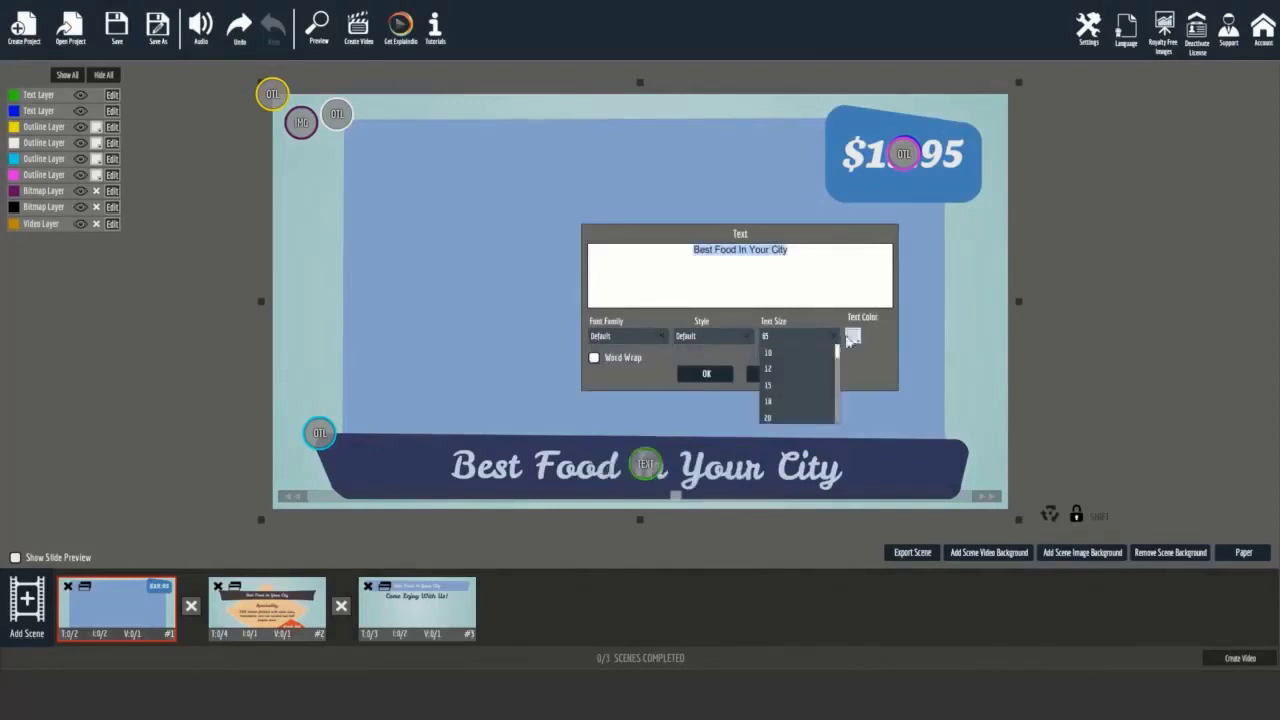
pyautogui.click(853, 338)
pyautogui.click(870, 342)
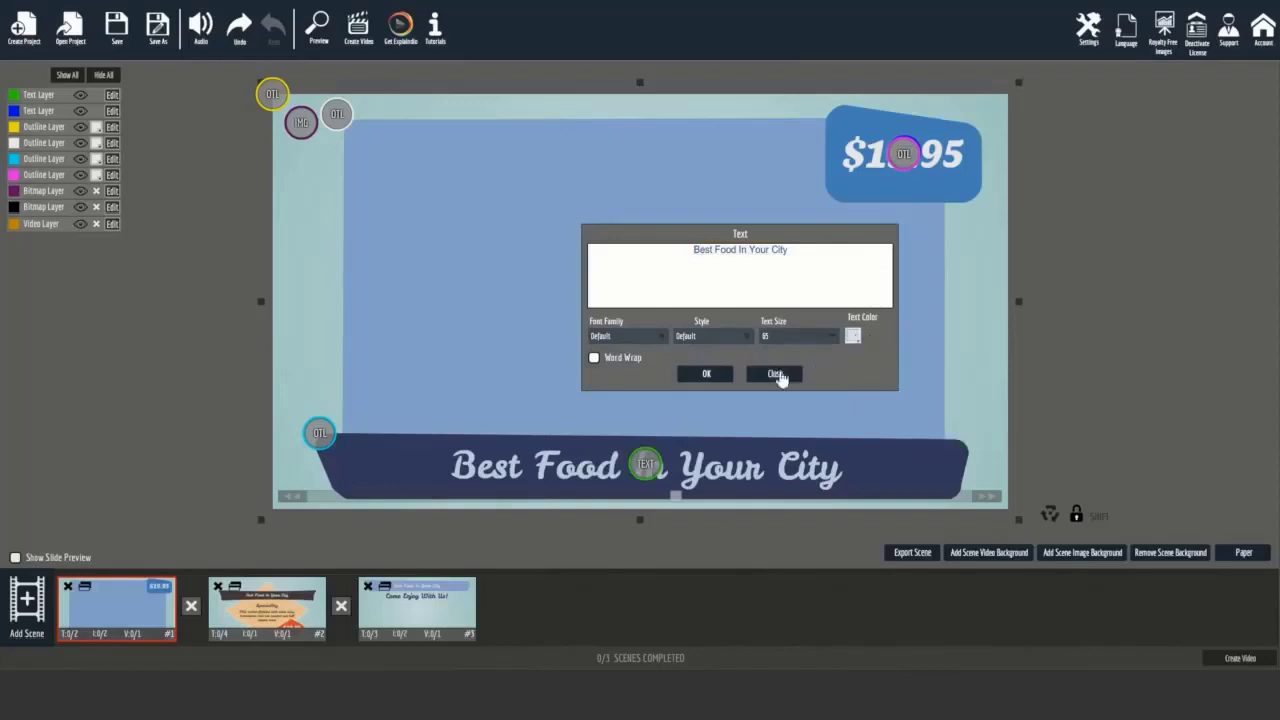
# Replace the banner wording with 'Menu Of The Day' and confirm it.
pyautogui.moveTo(826, 268); pyautogui.dragTo(616, 249)
pyautogui.write('Menu Of The Day')
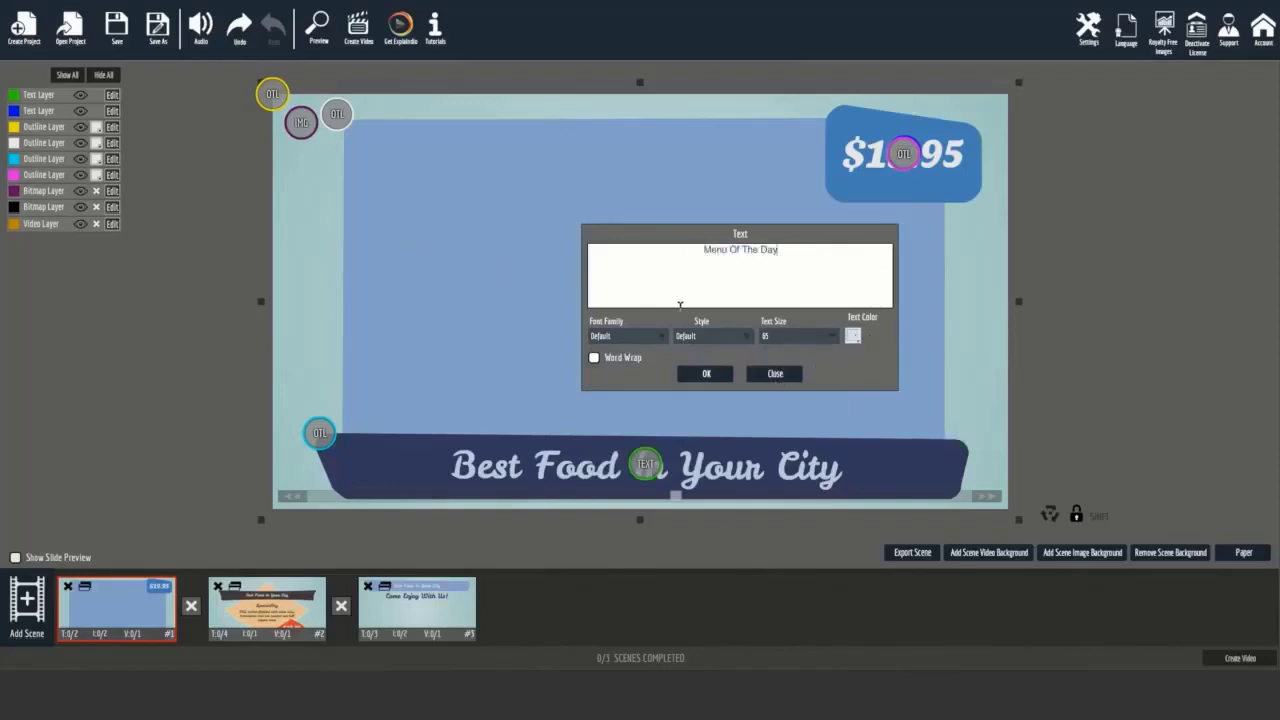
pyautogui.click(704, 374)
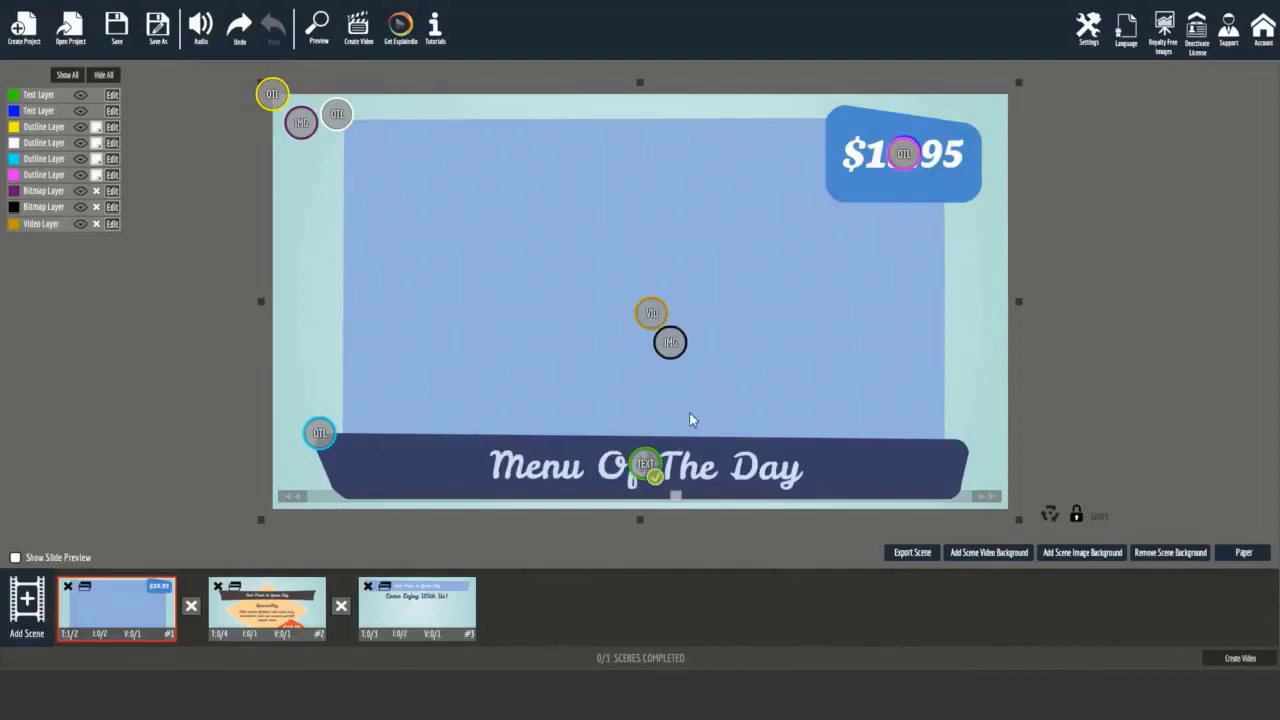
# Insert the fried-food photo into scene 1's image layer and raise ScaleX to 1.01.
pyautogui.click(668, 352)
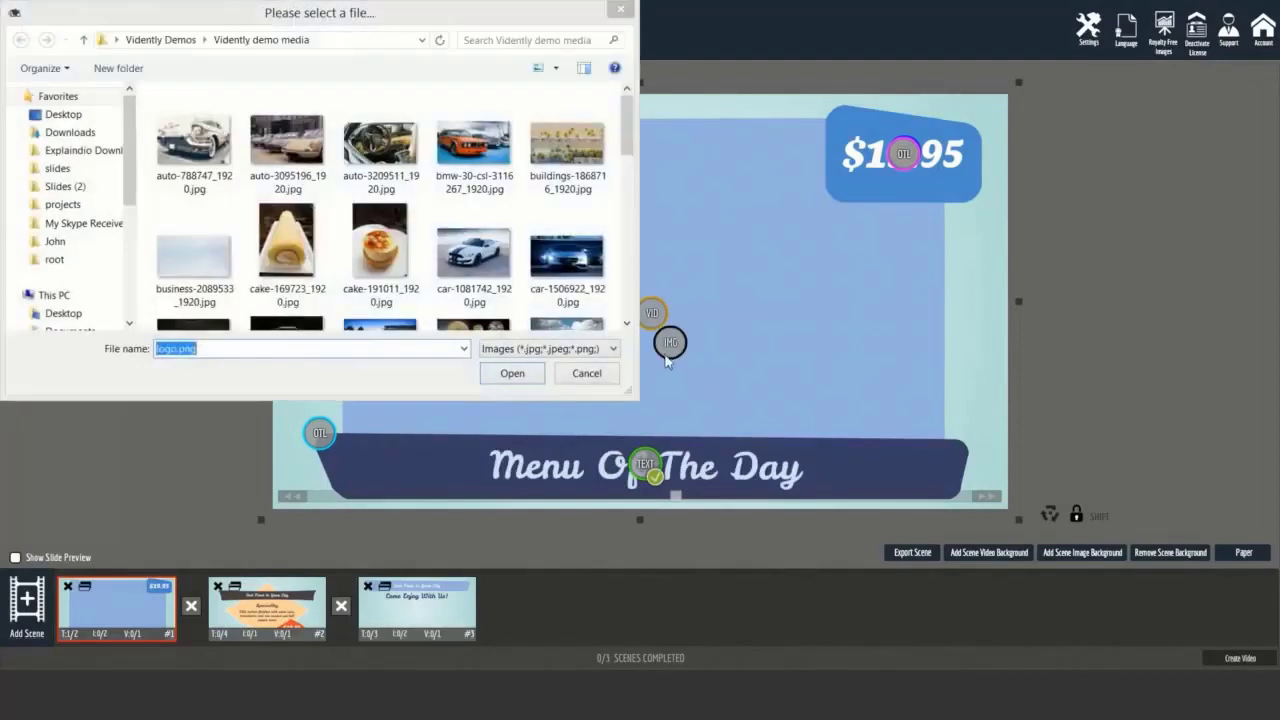
pyautogui.scroll(-5, 386, 215)
pyautogui.doubleClick(289, 238)
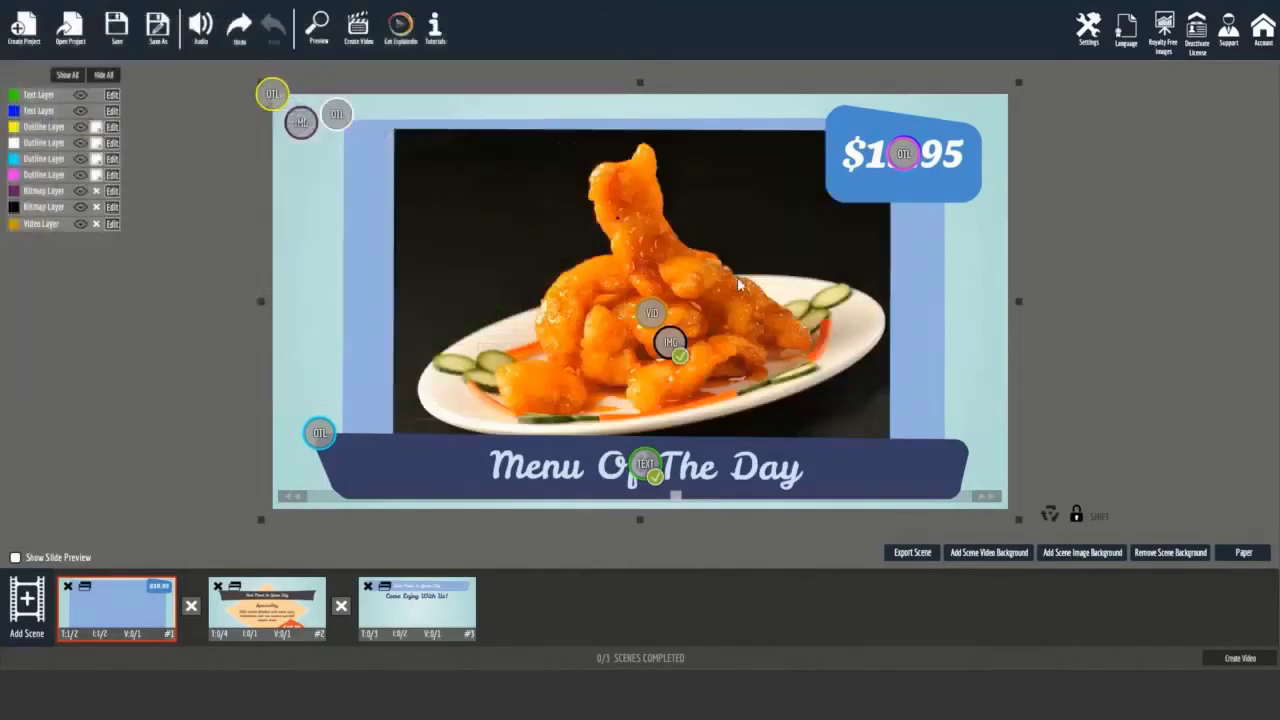
pyautogui.moveTo(679, 358)
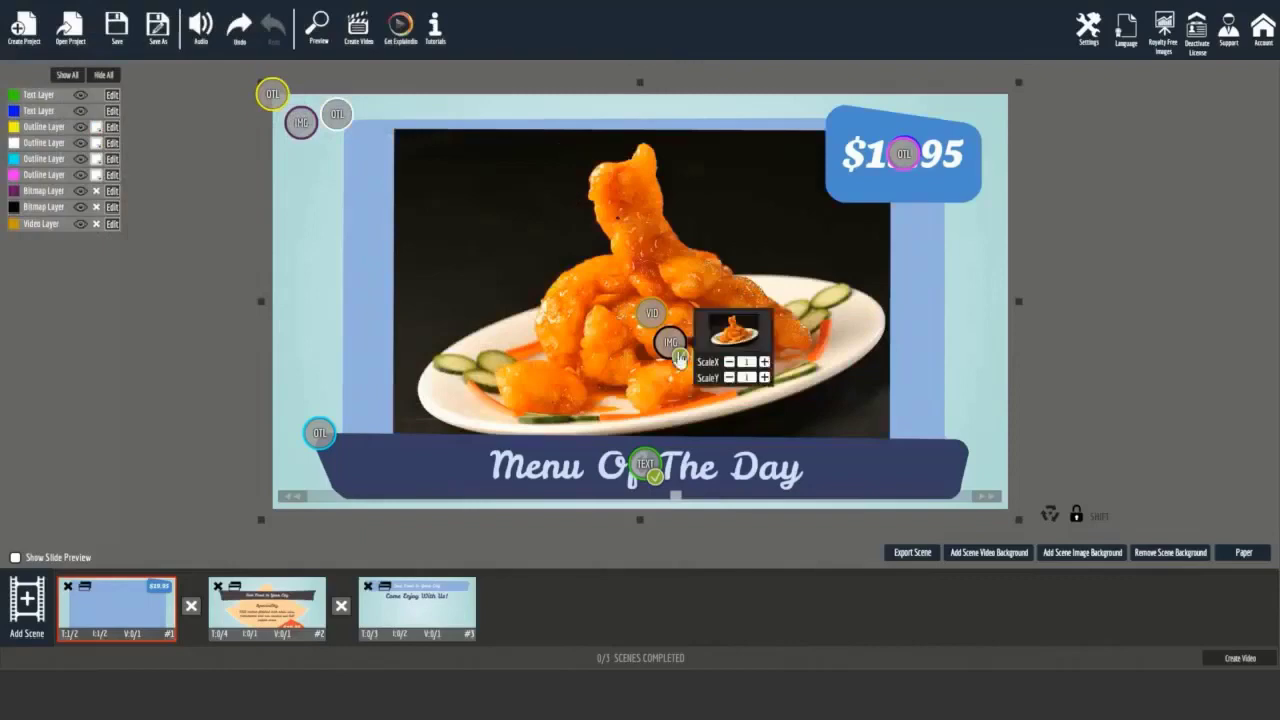
pyautogui.click(765, 362)
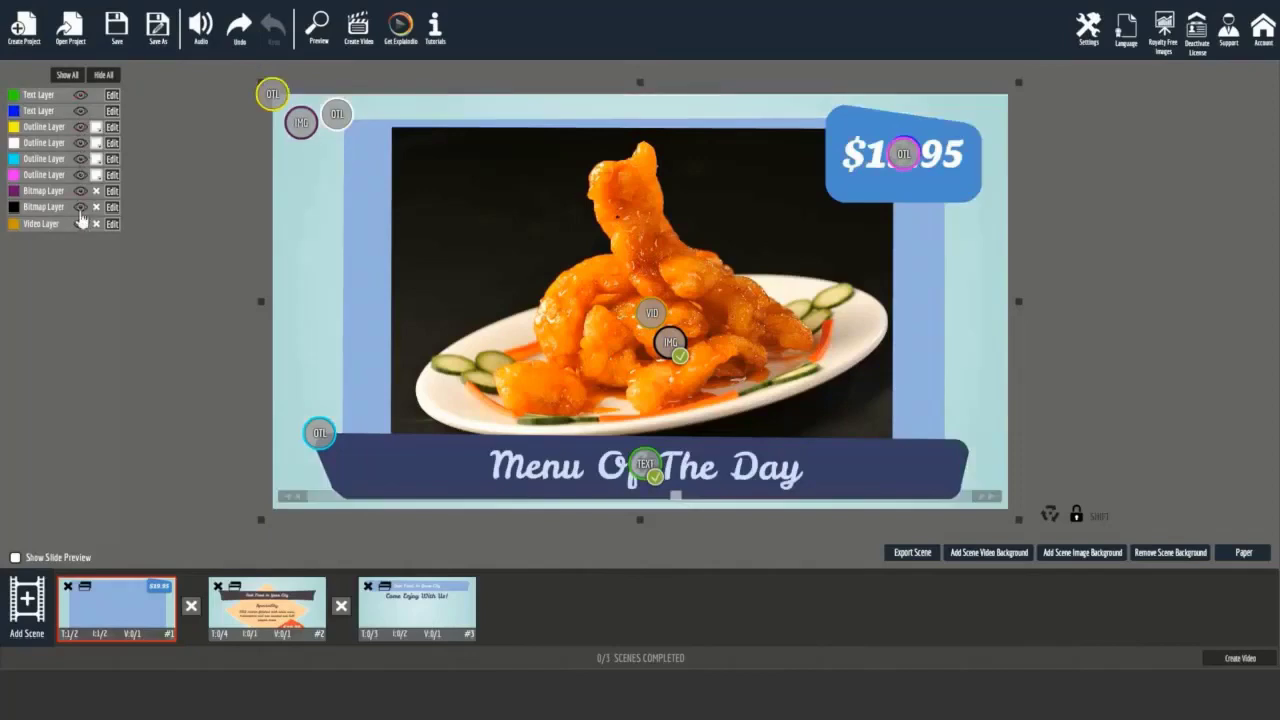
# Load Cooking - 1497.mp4 into scene 2's video layer and check it in slide preview.
pyautogui.click(262, 607)
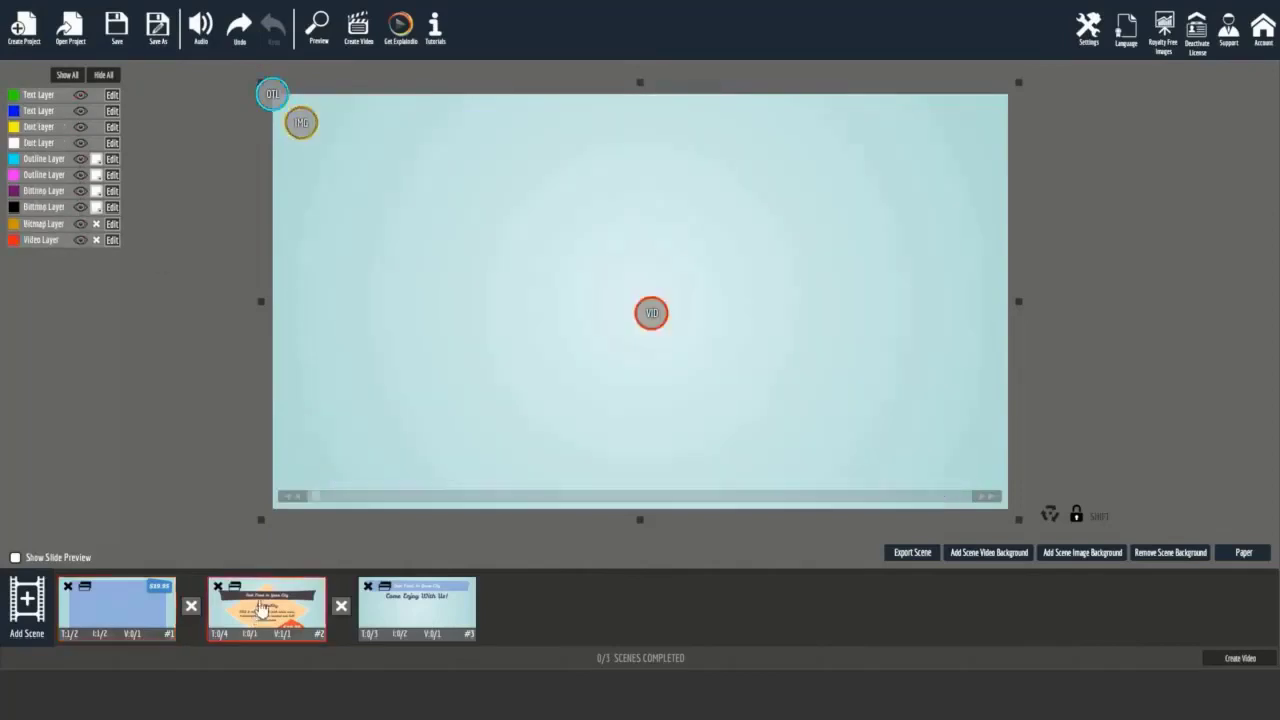
pyautogui.moveTo(318, 498); pyautogui.dragTo(491, 498)
pyautogui.click(651, 316)
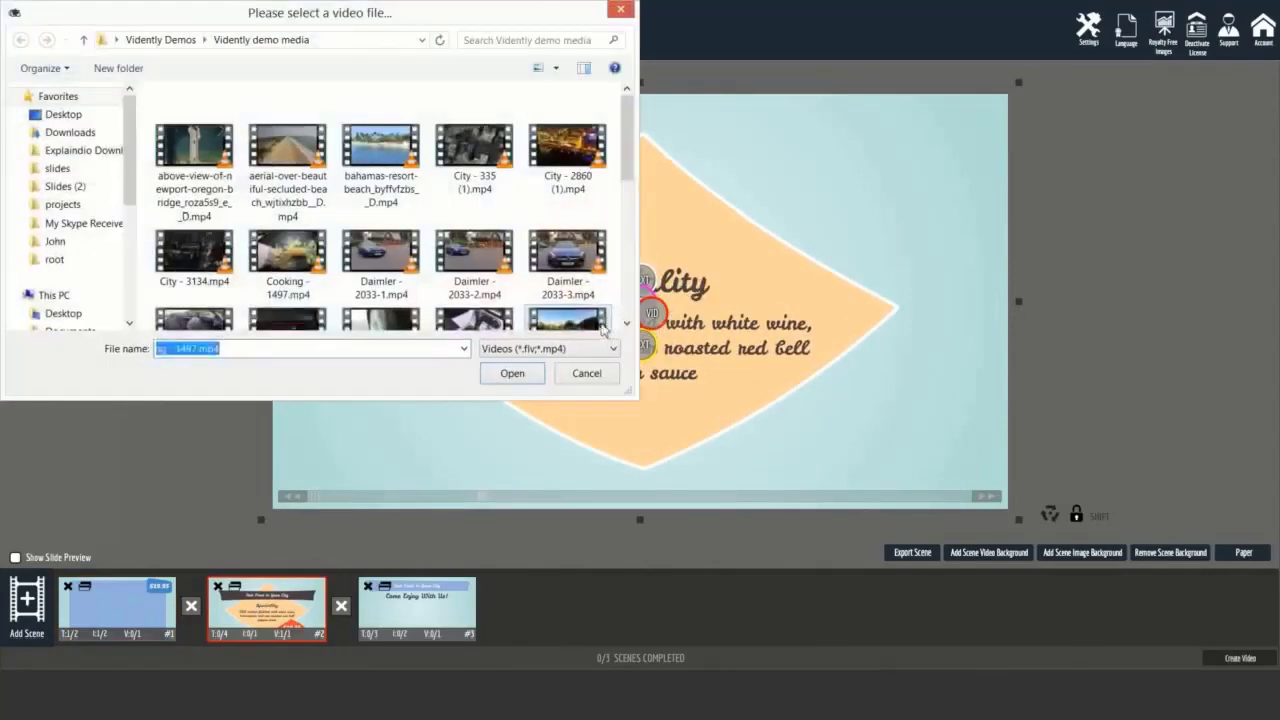
pyautogui.click(288, 224)
pyautogui.doubleClick(288, 224)
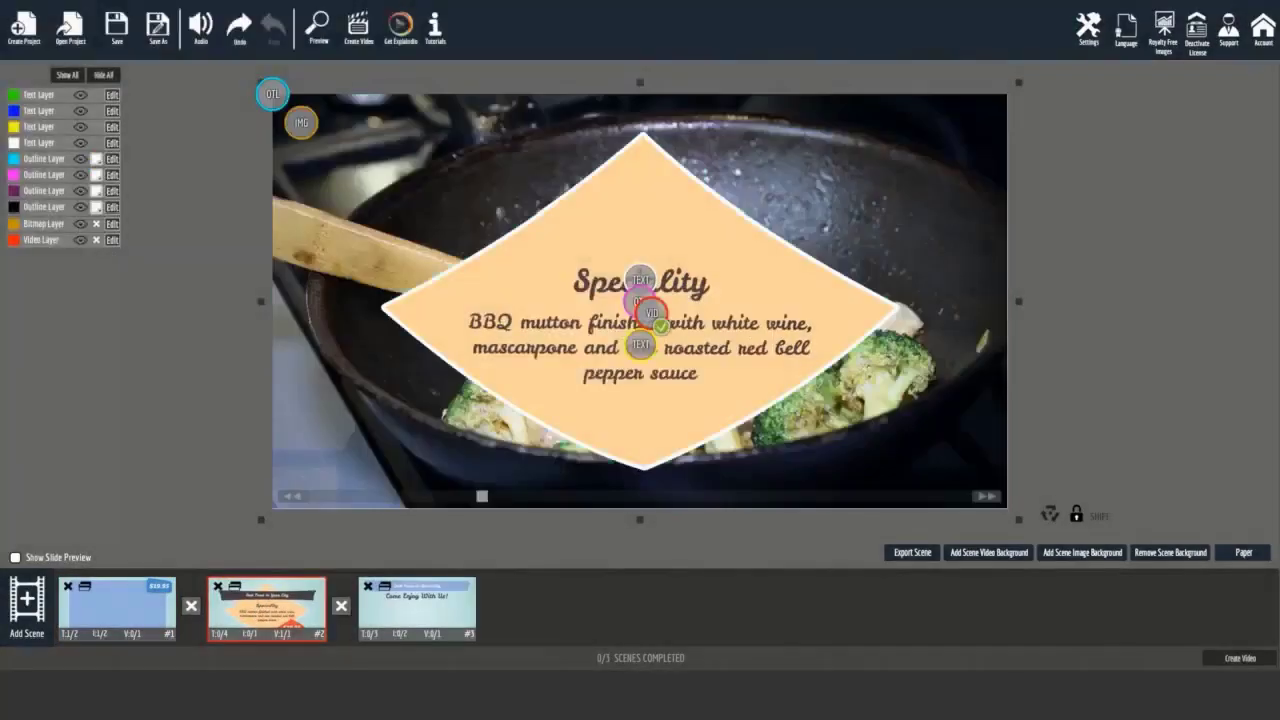
pyautogui.click(15, 558)
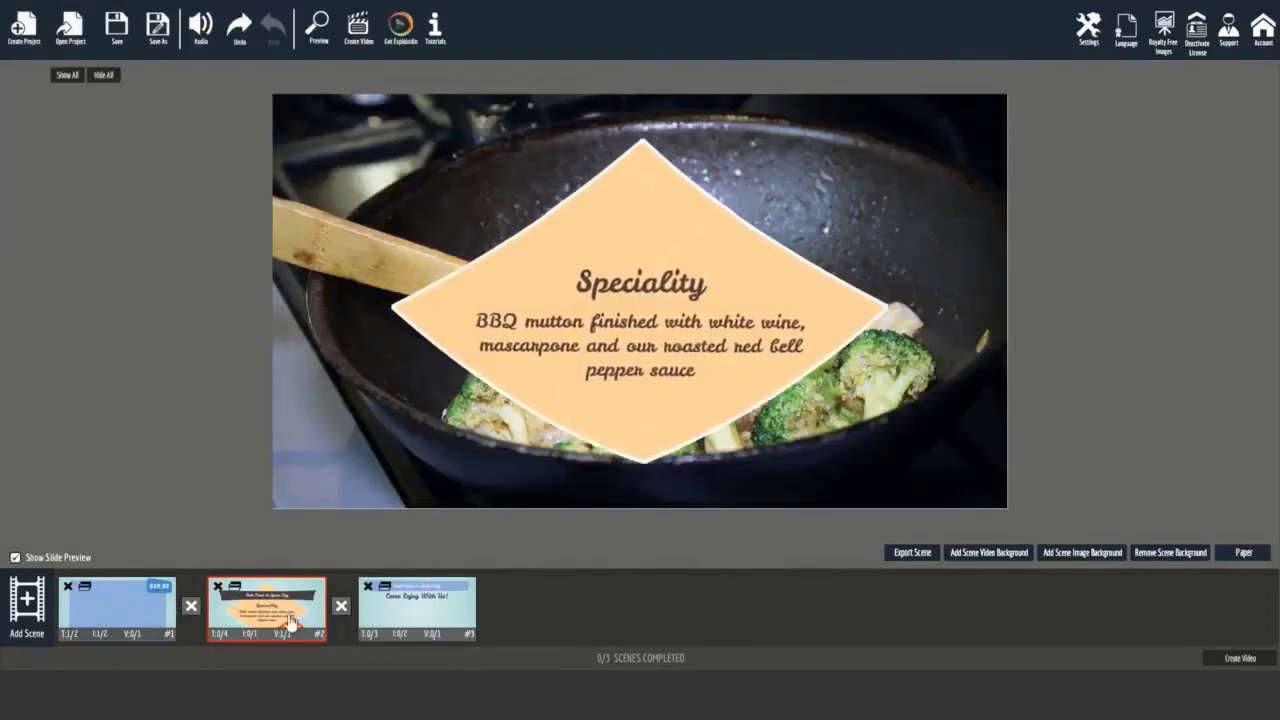
pyautogui.click(15, 558)
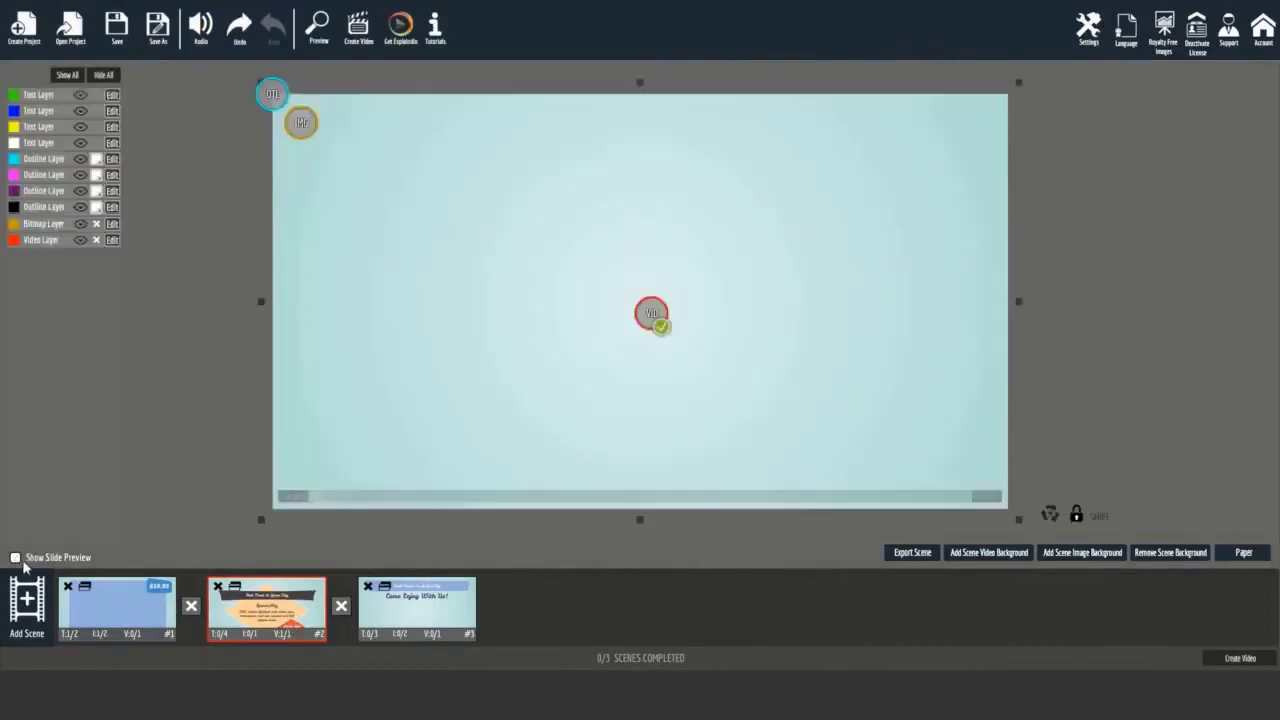
# Place logo.png in scene 3's image layer, between the headline and the address line.
pyautogui.click(386, 625)
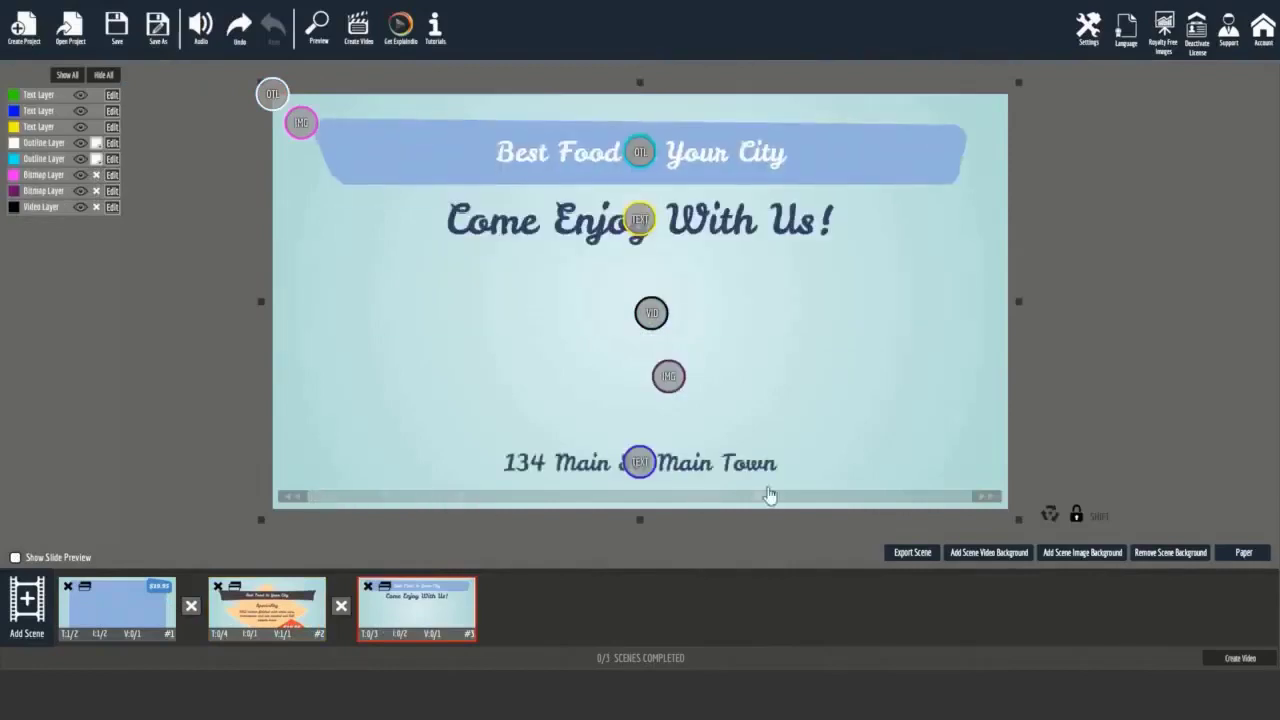
pyautogui.click(668, 376)
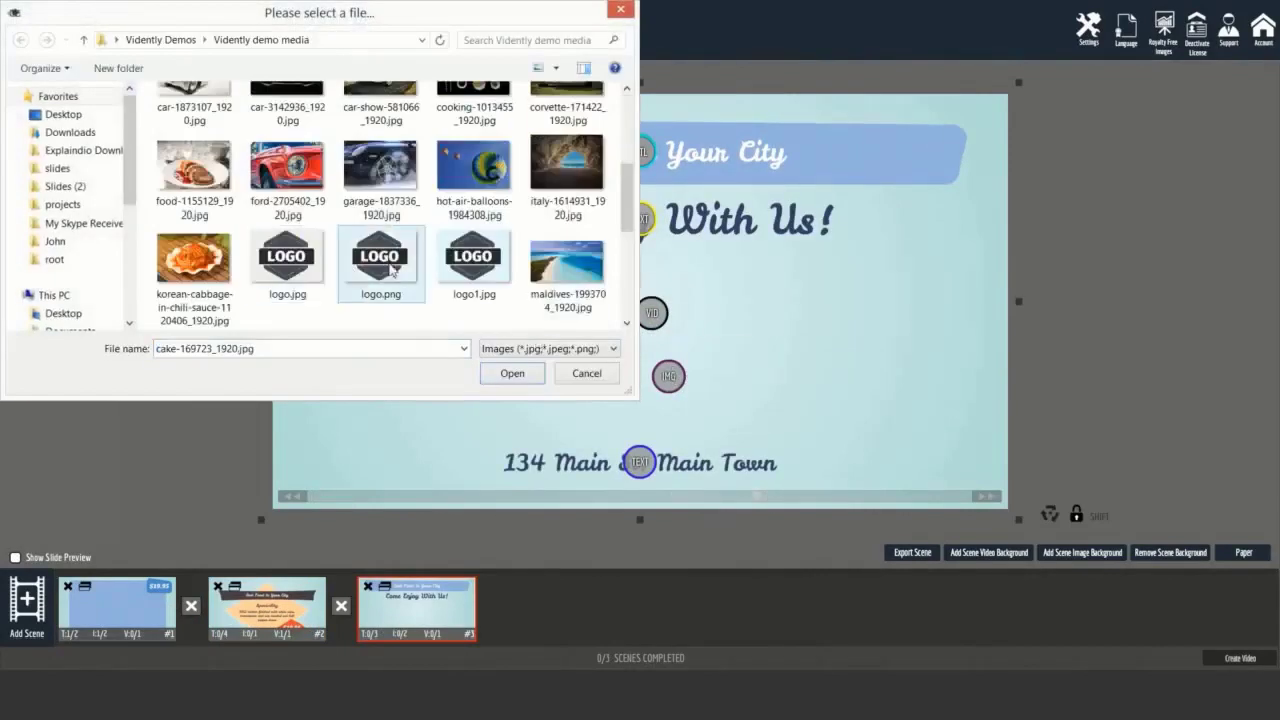
pyautogui.doubleClick(374, 263)
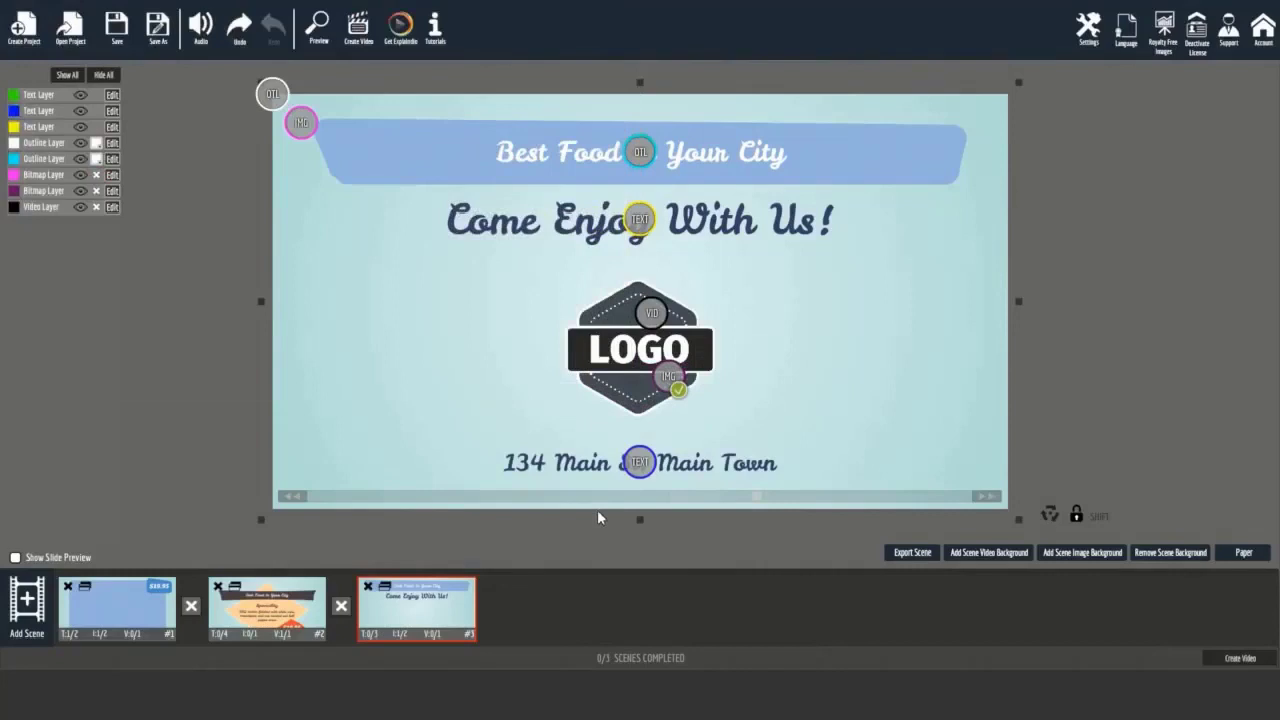
# Add transitions between scenes 2–3 and 1–2, then preview the full restaurant video.
pyautogui.moveTo(338, 607)
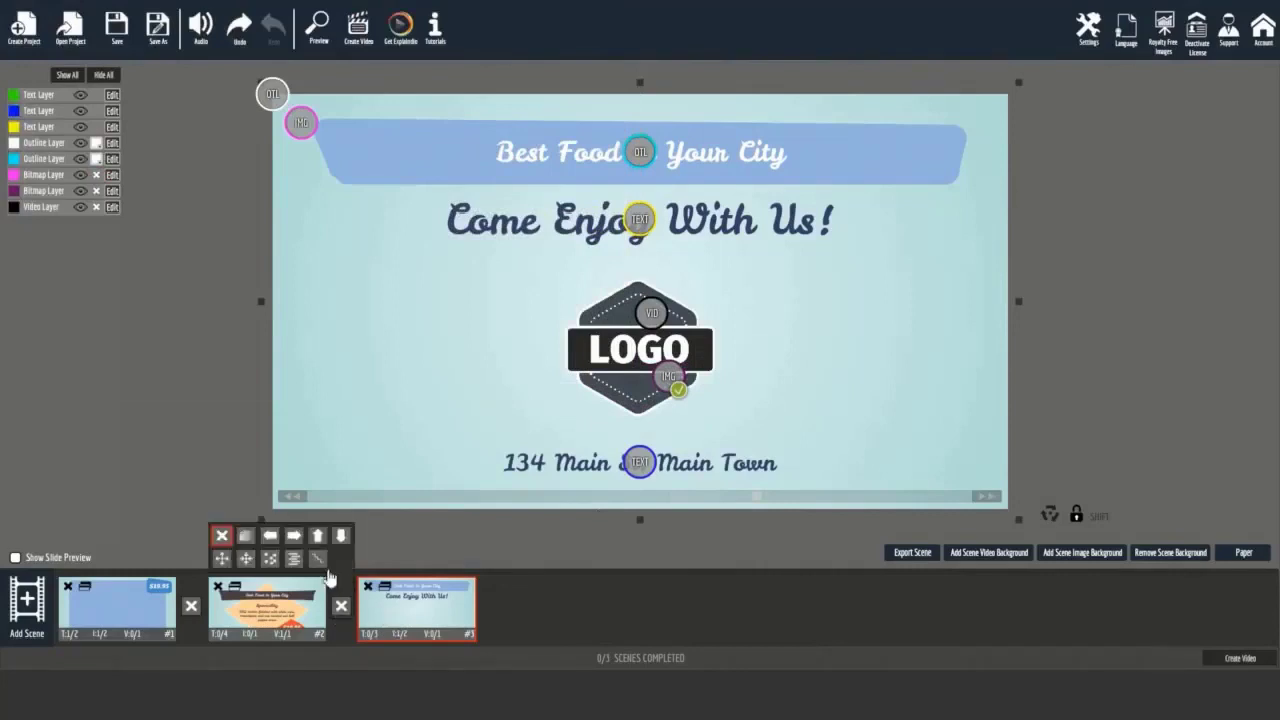
pyautogui.click(324, 576)
pyautogui.moveTo(197, 622)
pyautogui.click(172, 563)
pyautogui.click(317, 38)
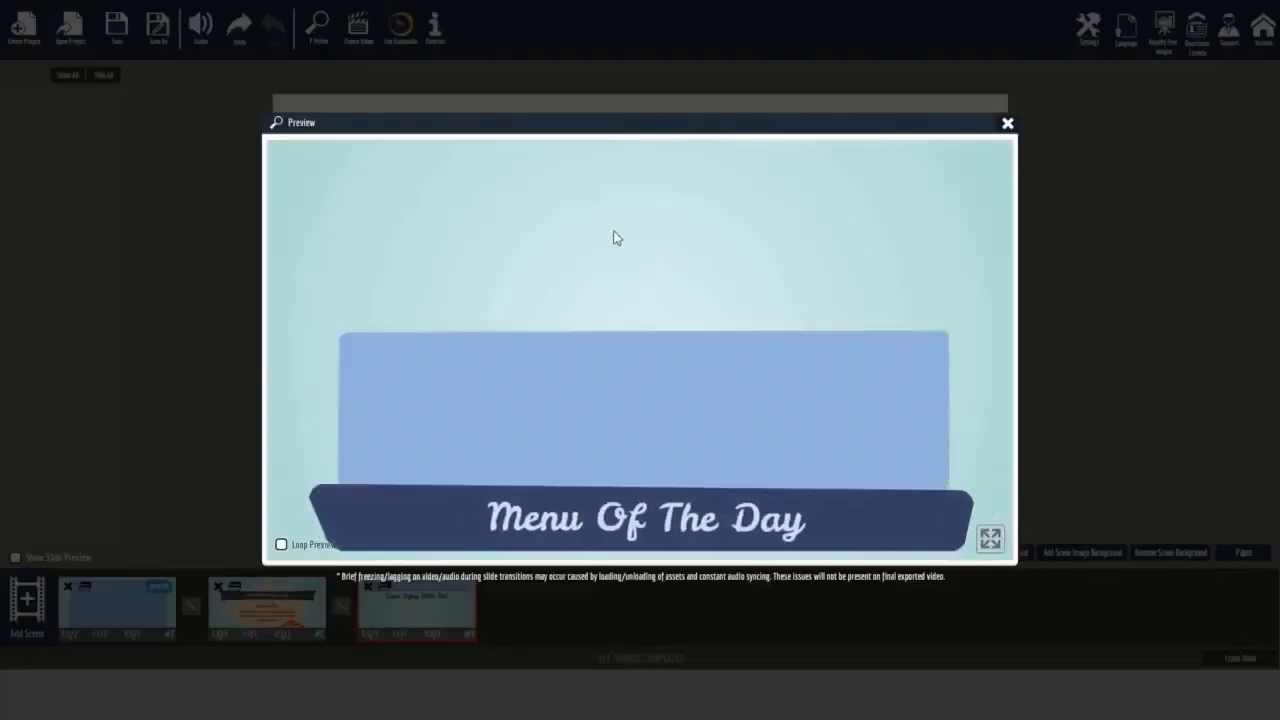